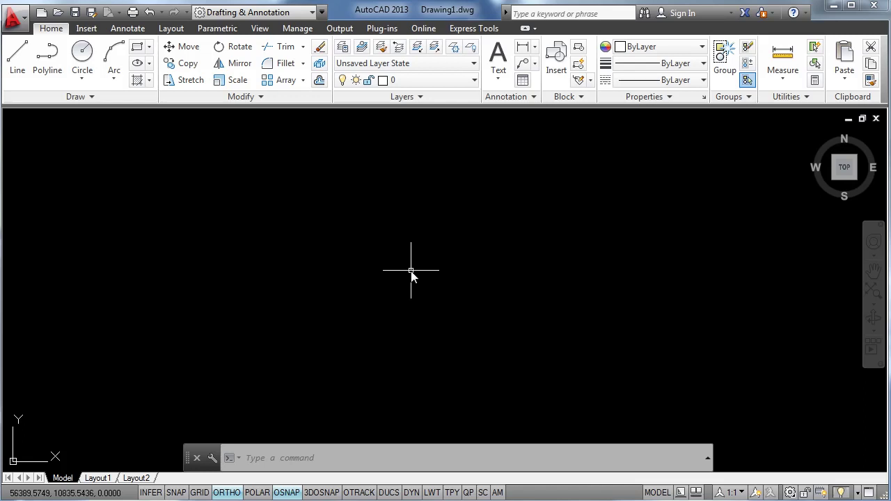
Step: Attach the Cross Section Sketch image with IMAGEATTACH at the default insertion point and scale
type("imageattach")
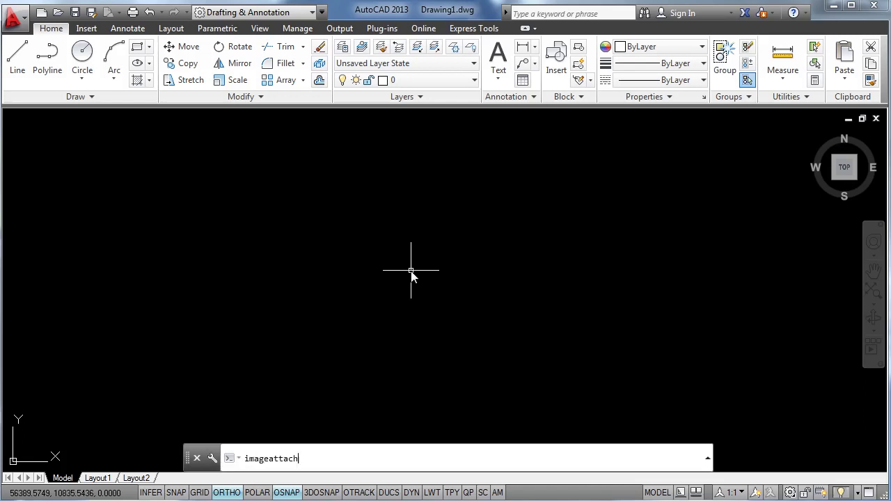
key("Return")
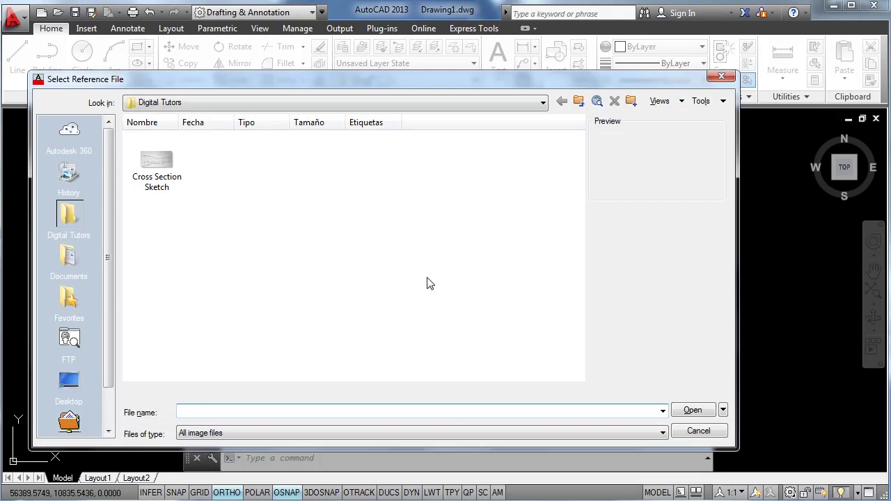
left_click(162, 172)
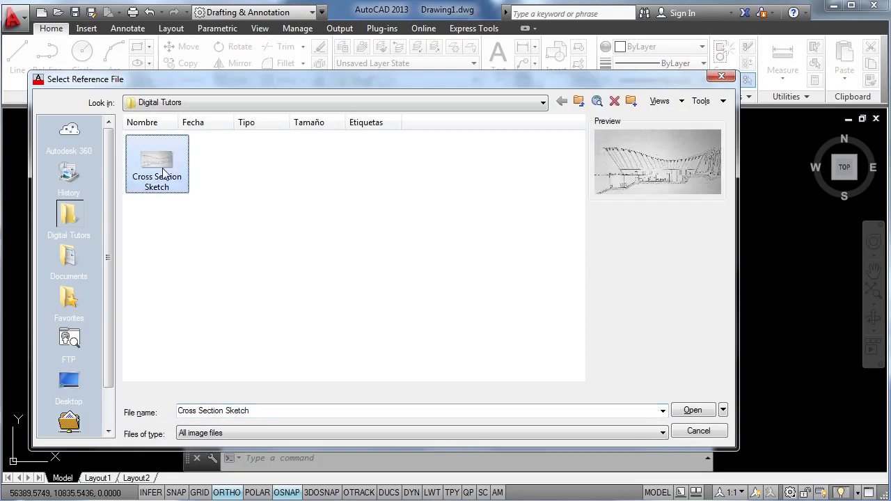
left_click(700, 411)
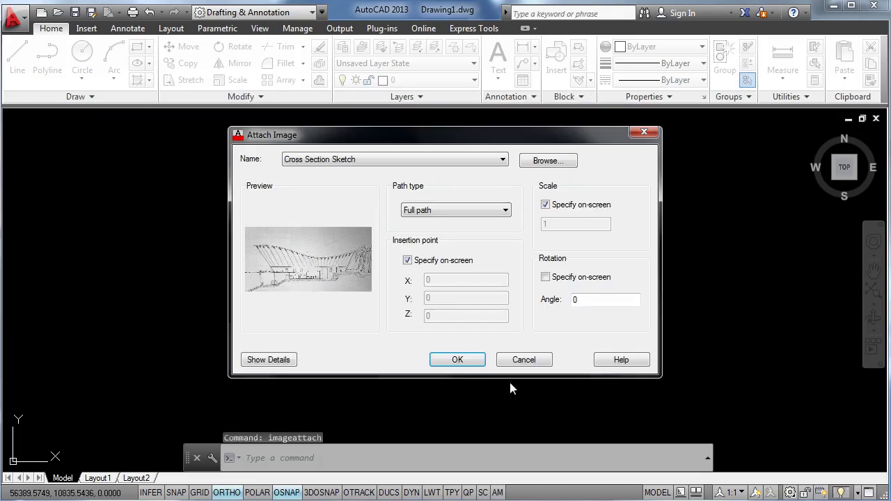
left_click(456, 360)
key("Return")
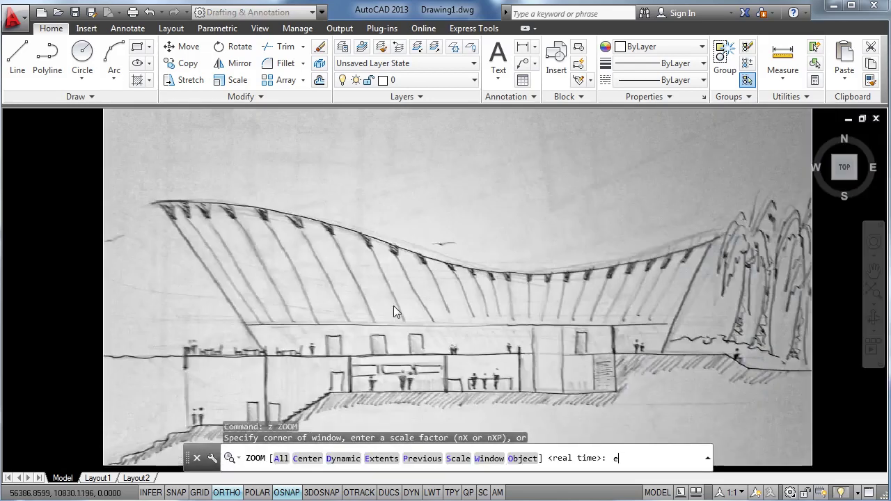
Step: Start scaling the sketch image with SC, using a base point on the ground line
middle_click_drag(448, 314, 442, 276)
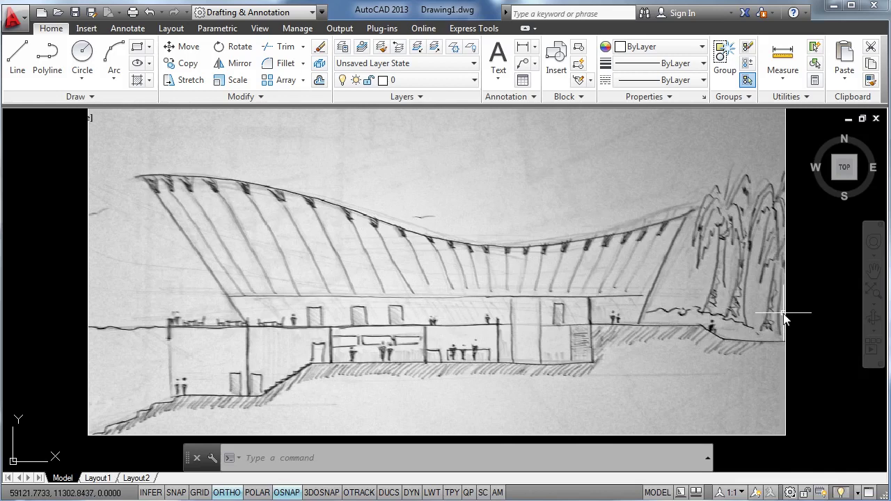
type("sc")
key("Return")
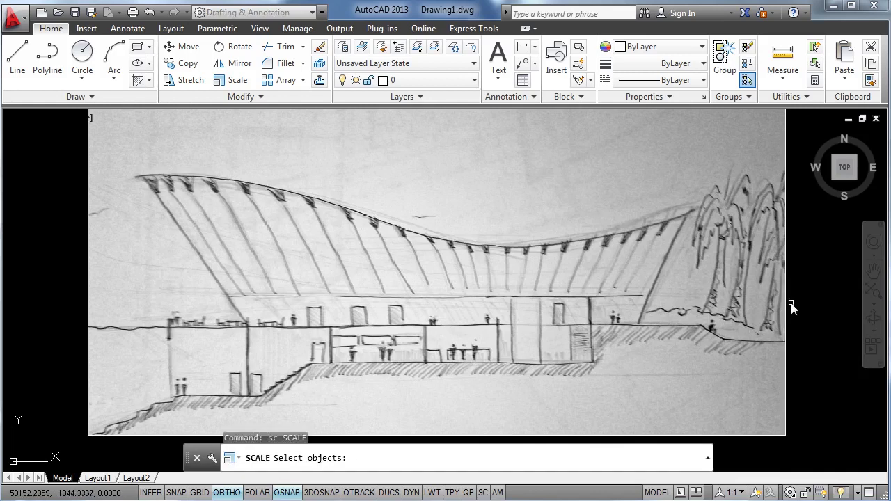
left_click(787, 307)
key("Return")
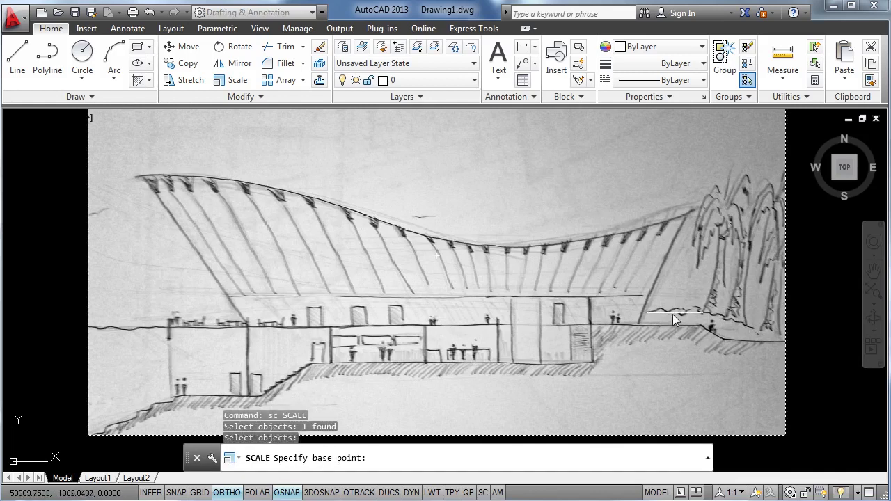
left_click(702, 324)
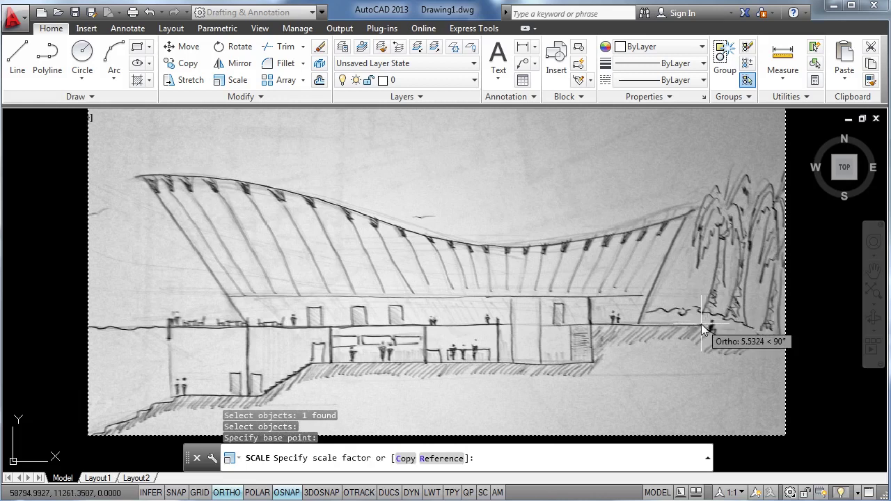
Step: Scale by reference so the ground-line span becomes 50 units, then zoom to extents
type("r")
key("Return")
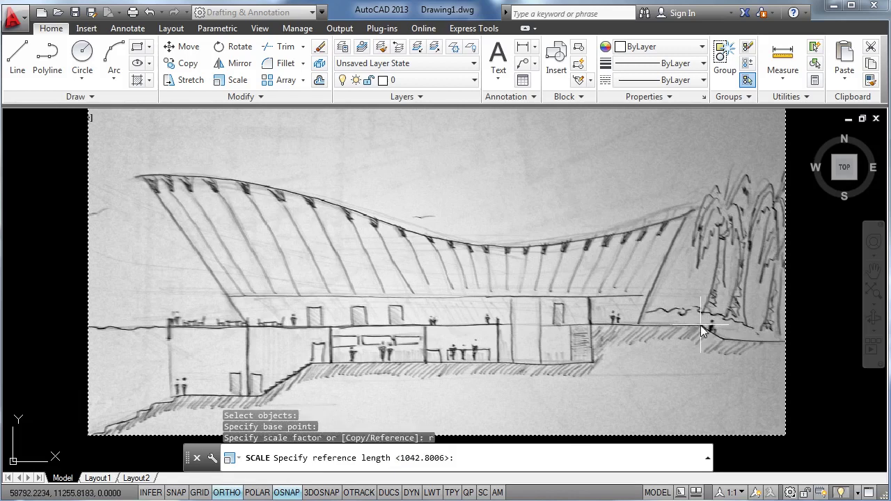
left_click(702, 324)
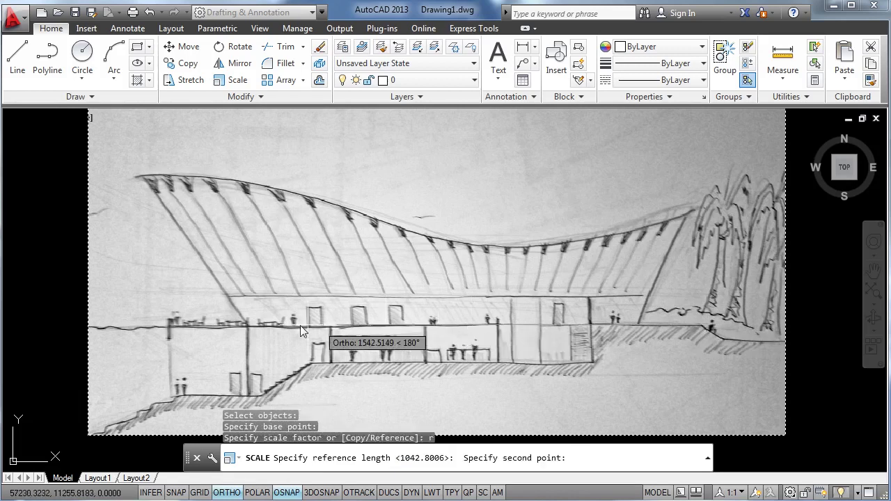
left_click(167, 327)
type("50")
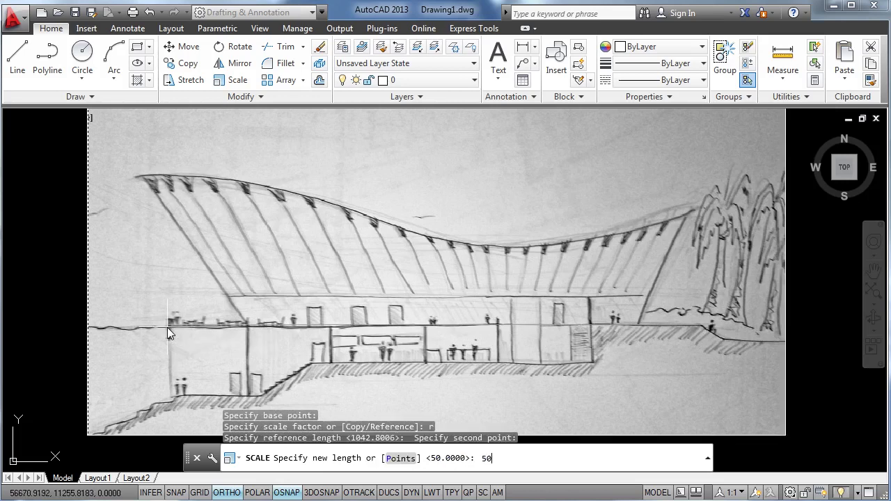
key("Return")
type("z")
key("Return")
type("e")
key("Return")
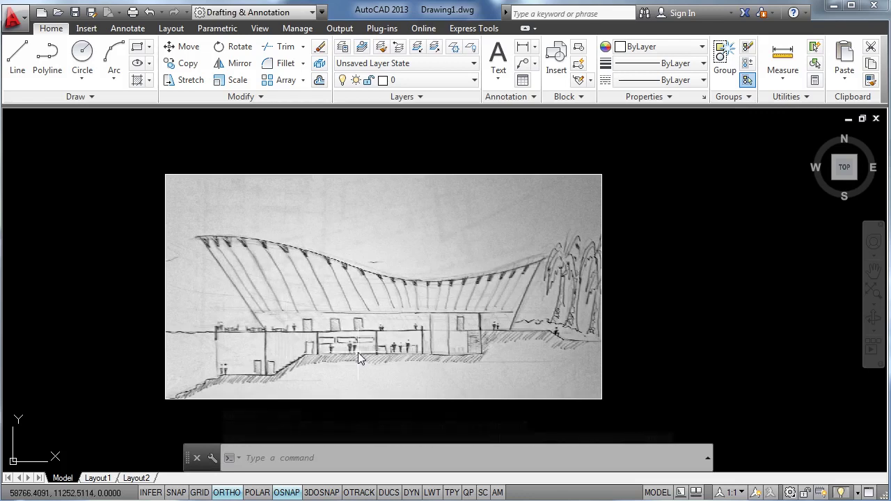
type("di")
key("Return")
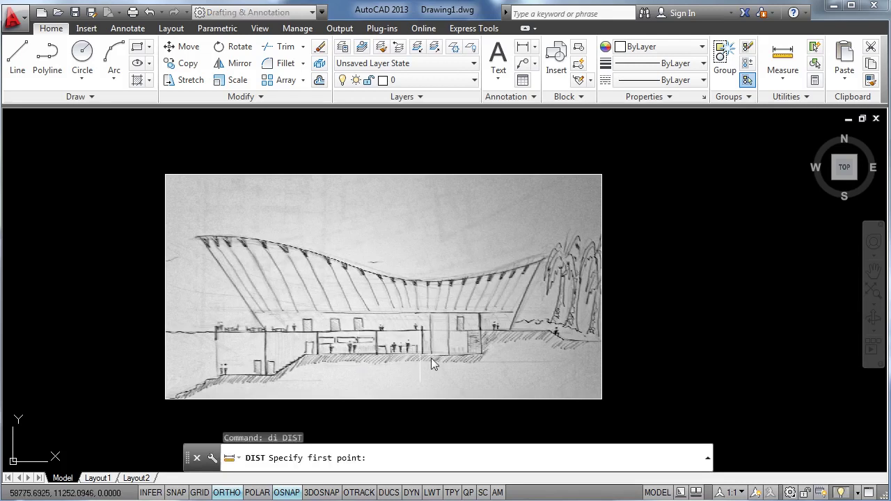
scroll(431, 358, "up", 3)
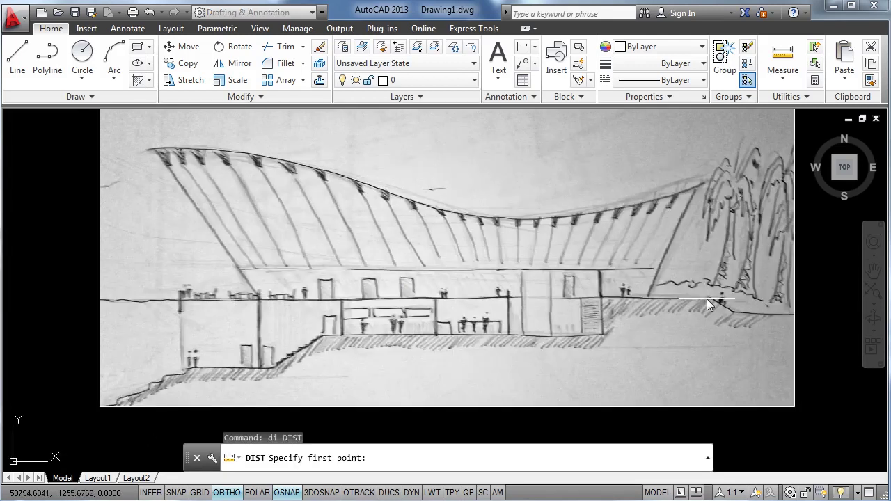
left_click(710, 298)
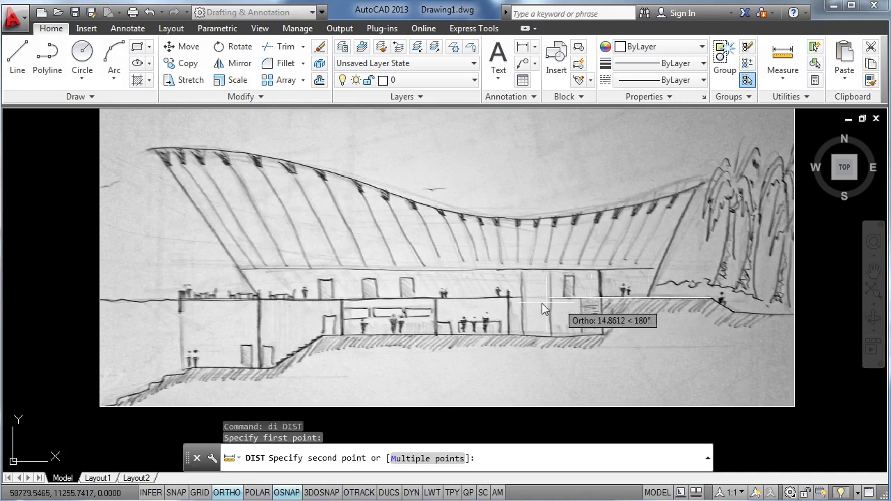
left_click(178, 299)
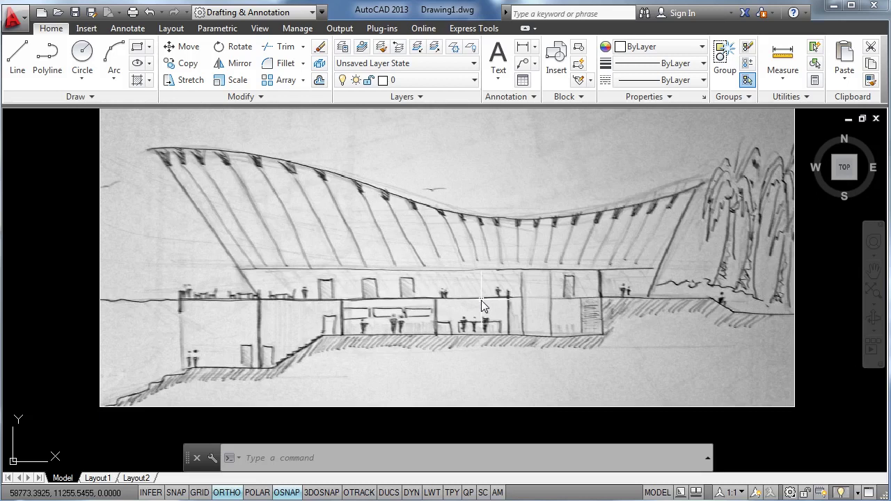
Step: Set the sketch image's Brightness to 39 and Fade to 31, leaving contrast at 50
left_click(795, 376)
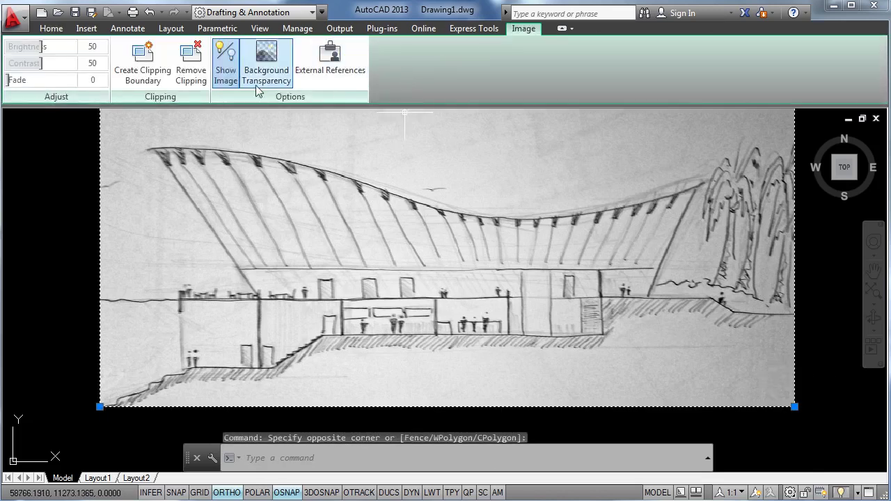
mouse_move(69, 120)
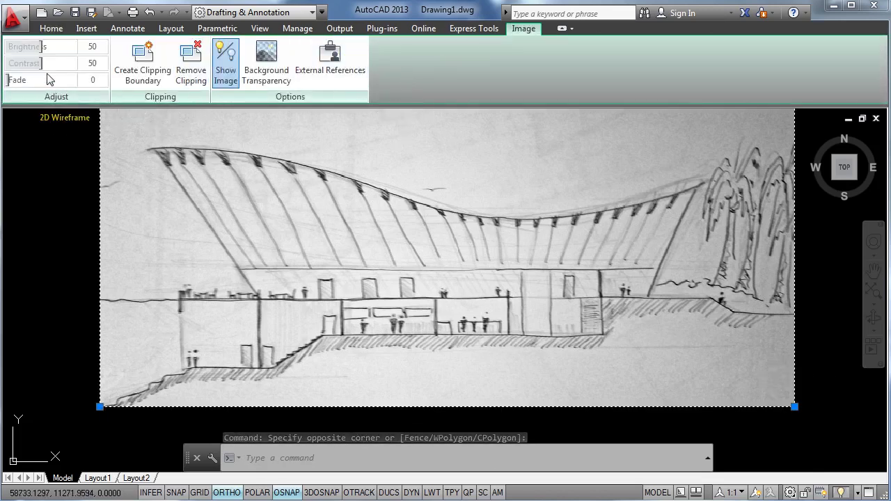
left_click_drag(38, 52, 30, 50)
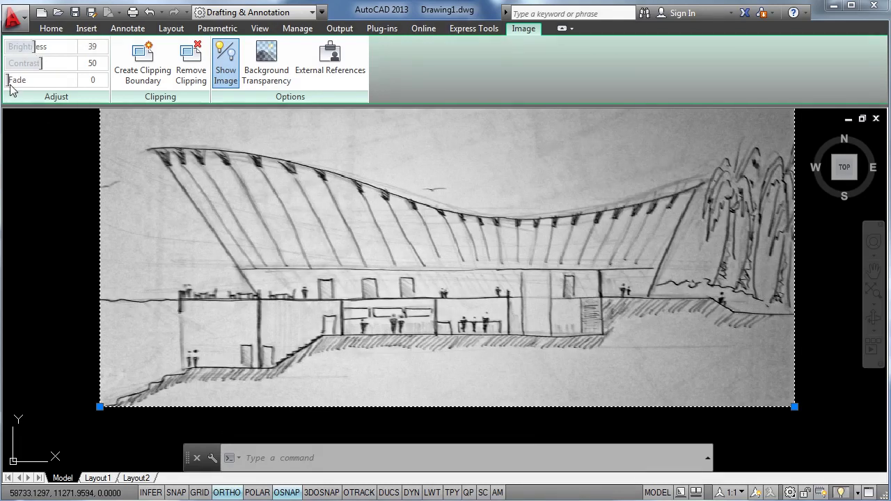
left_click_drag(8, 81, 39, 89)
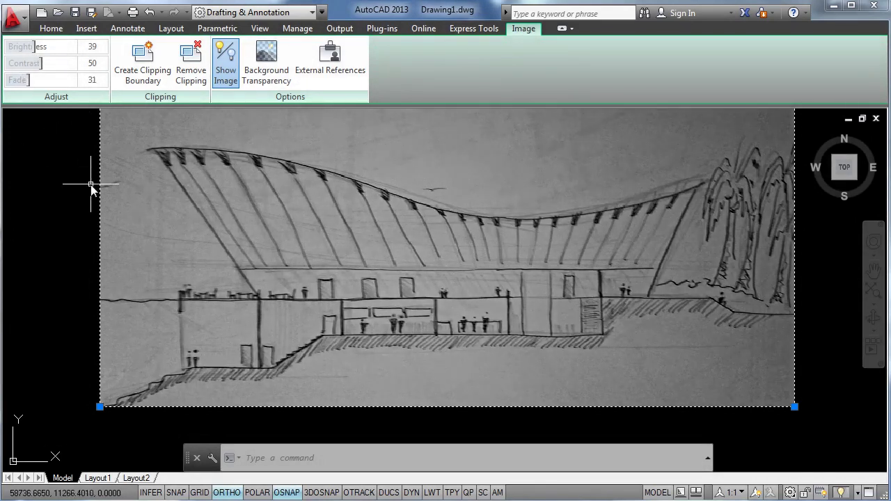
key("Escape")
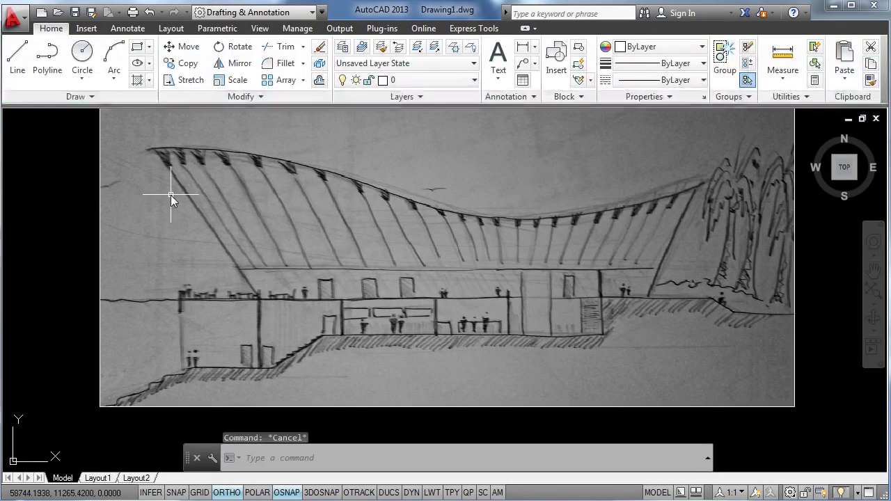
middle_click_drag(370, 216, 360, 239)
scroll(360, 239, "down", 2)
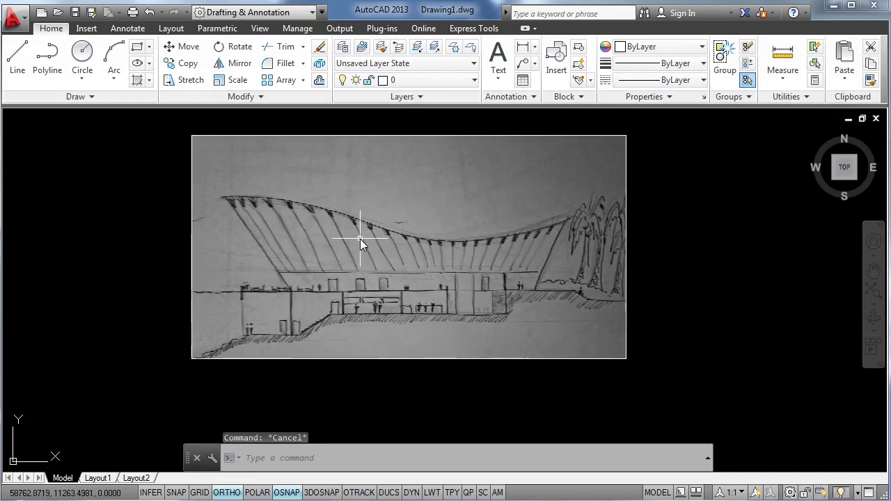
Step: Make Red the current colour and turn Ortho off
left_click(657, 47)
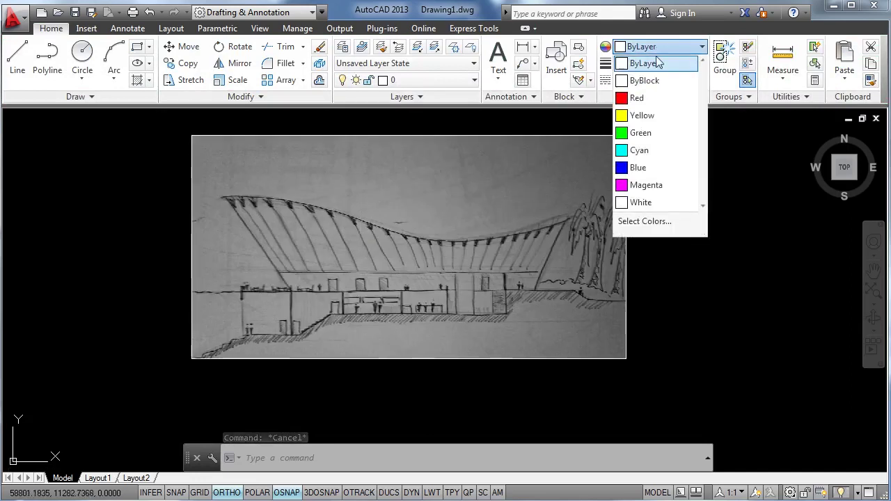
left_click(644, 98)
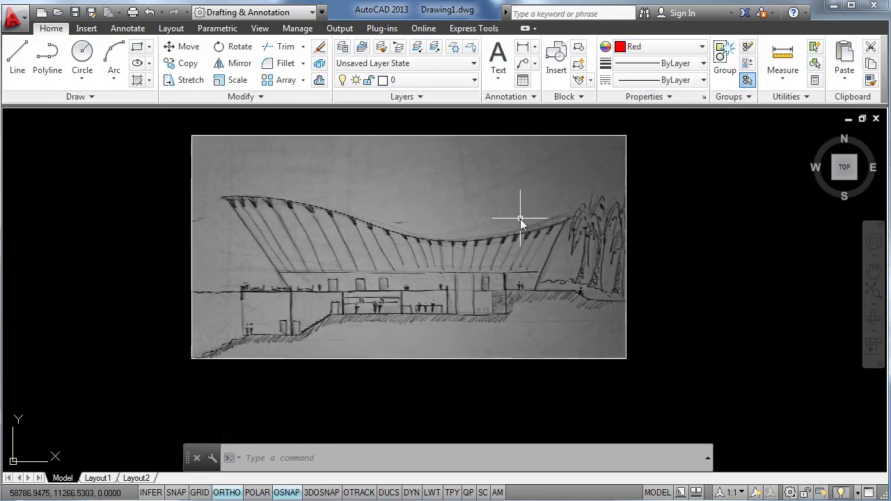
key("F8")
Step: Draw a trial red polyline along the roof curve
type("p")
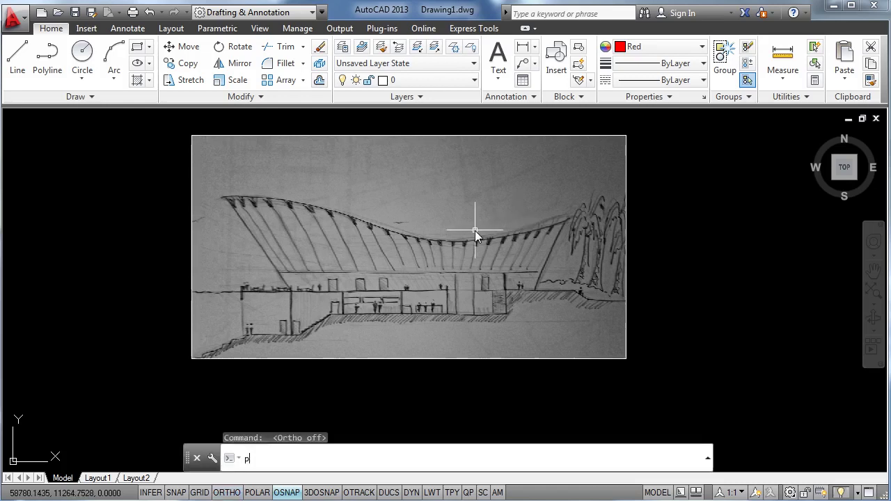
type("l")
key("Return")
left_click(490, 207)
left_click(474, 228)
left_click(431, 213)
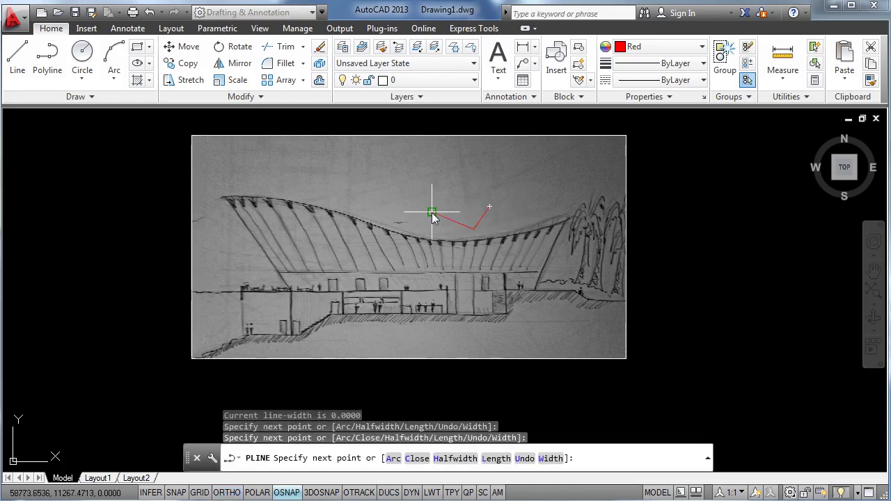
left_click(381, 252)
left_click(352, 219)
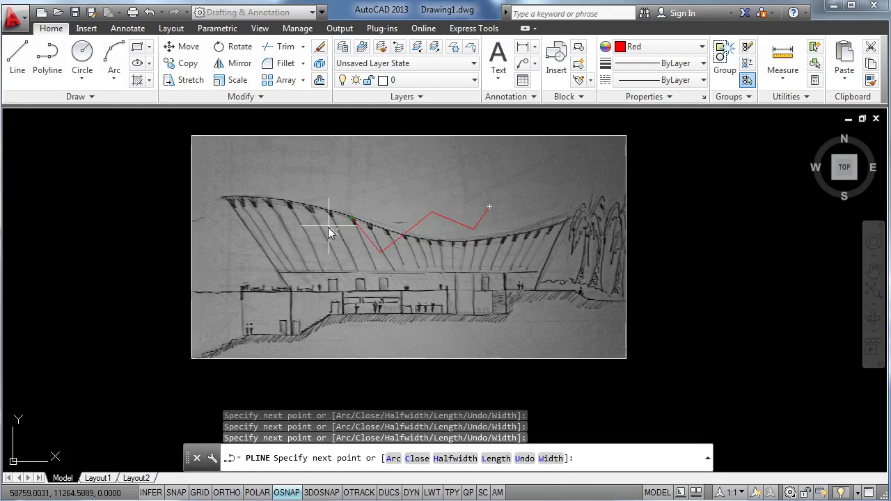
left_click(331, 233)
key("Escape")
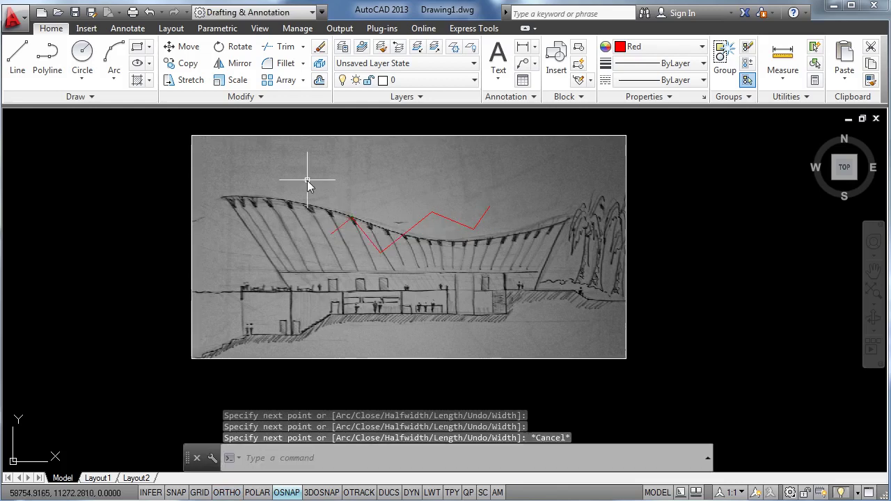
Step: Window-select the trial polyline and erase it
left_click(307, 180)
left_click(523, 278)
type("e")
key("Return")
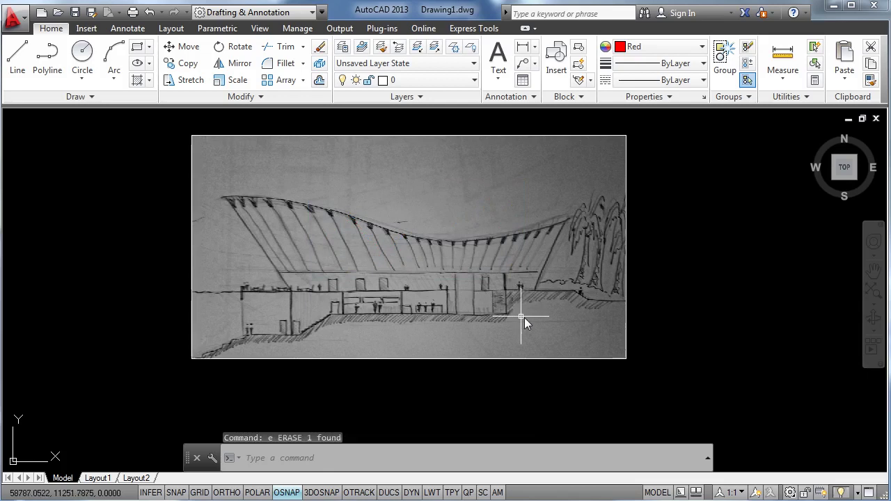
scroll(548, 318, "up", 2)
Step: Draw a horizontal red polyline along the lower ground from the standing figures to the stair foot
middle_click_drag(552, 317, 599, 314)
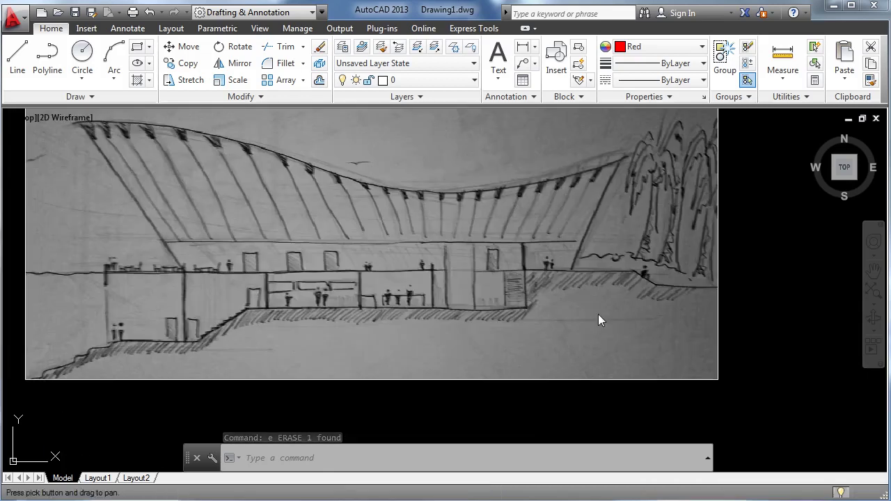
scroll(94, 348, "up", 2)
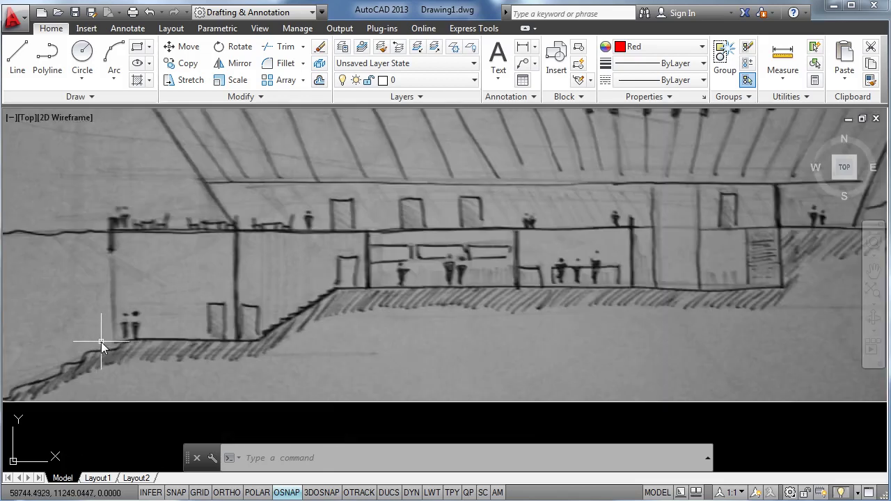
scroll(101, 343, "up", 2)
type("pl")
key("Return")
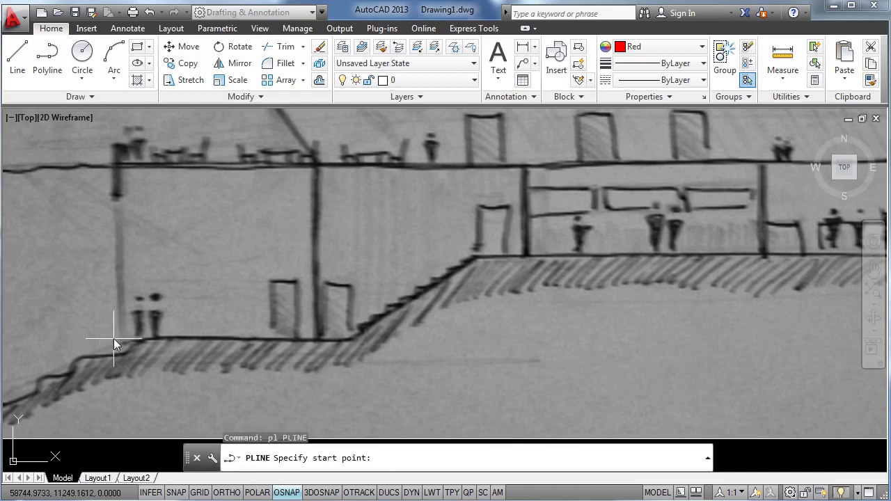
left_click(119, 343)
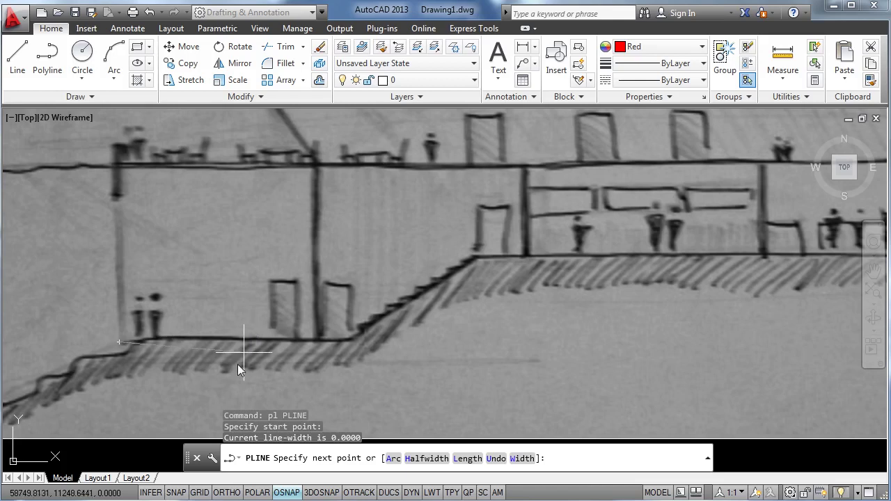
key("F8")
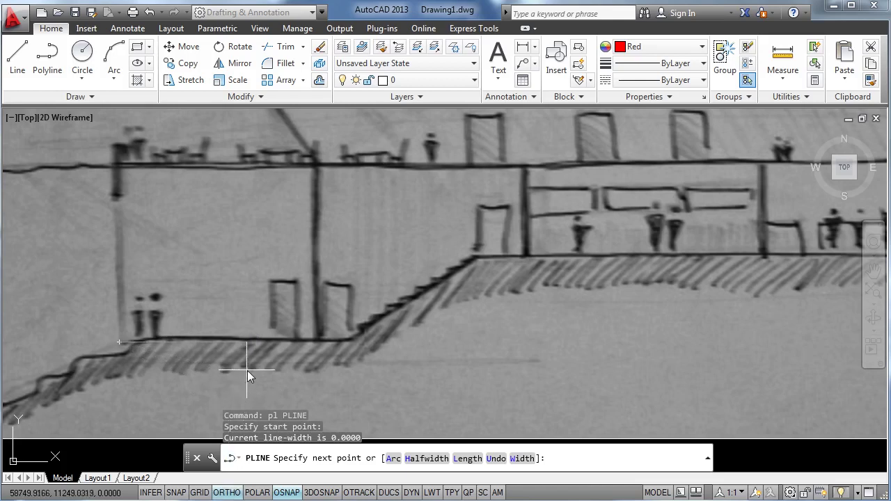
left_click(350, 336)
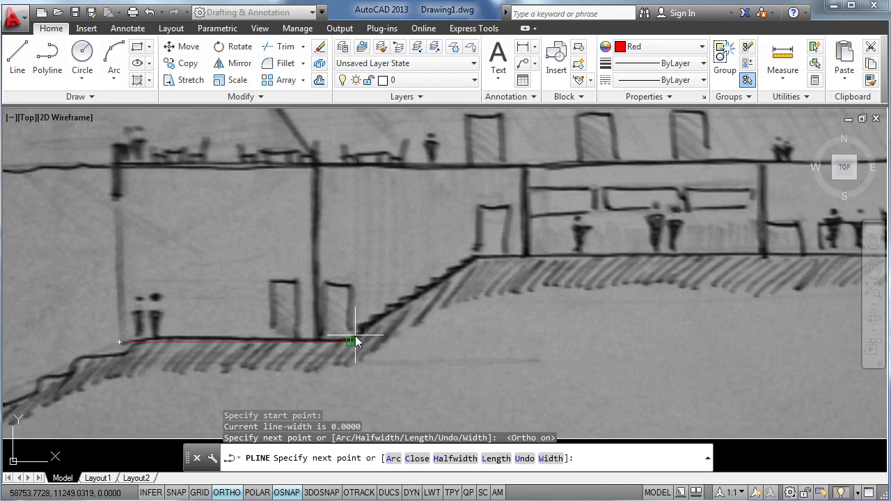
left_click(355, 341)
key("Escape")
scroll(355, 341, "up", 3)
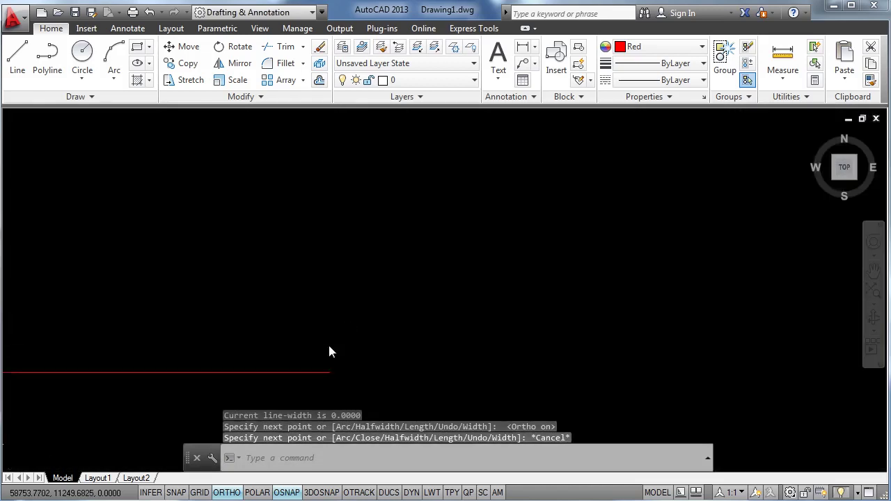
Step: Draw a red step polyline rising 0.17 and running 0.3 from the ground line's end, then select it
type("pl")
key("Return")
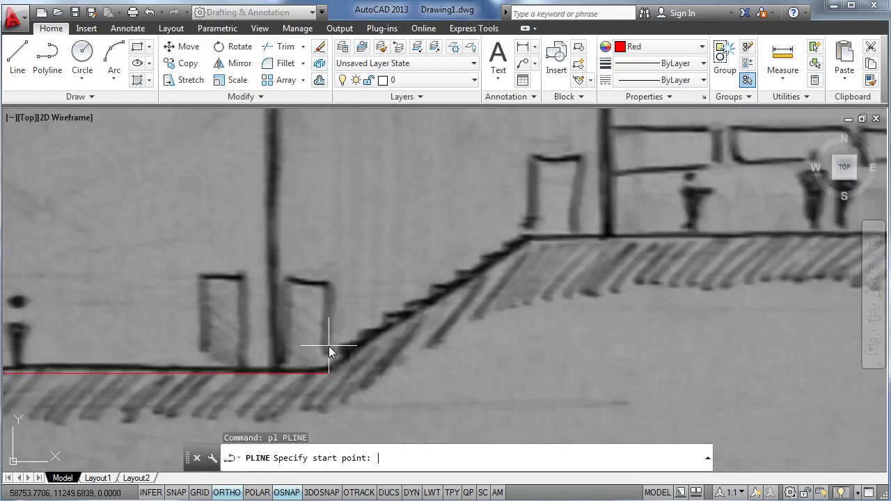
left_click(329, 374)
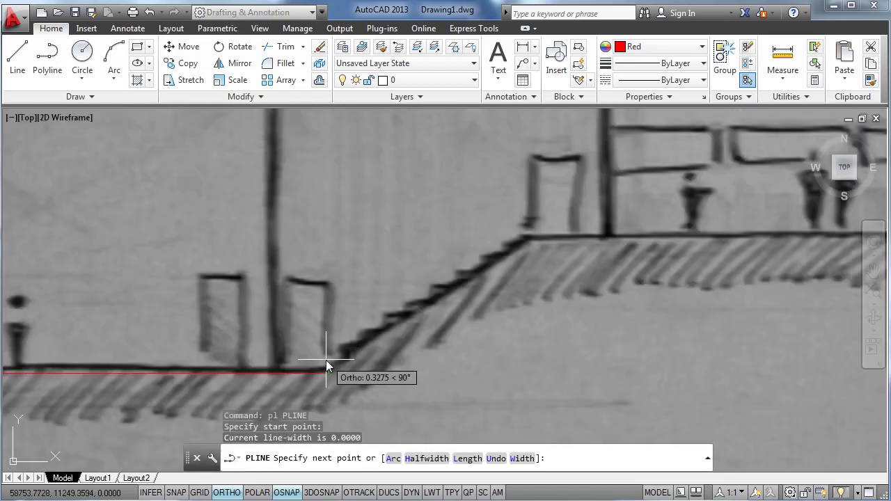
type(".17")
key("Return")
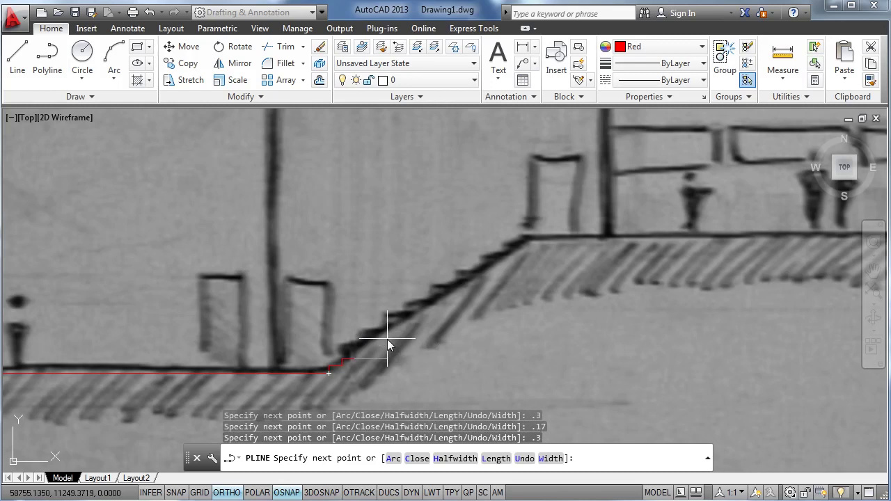
key("Escape")
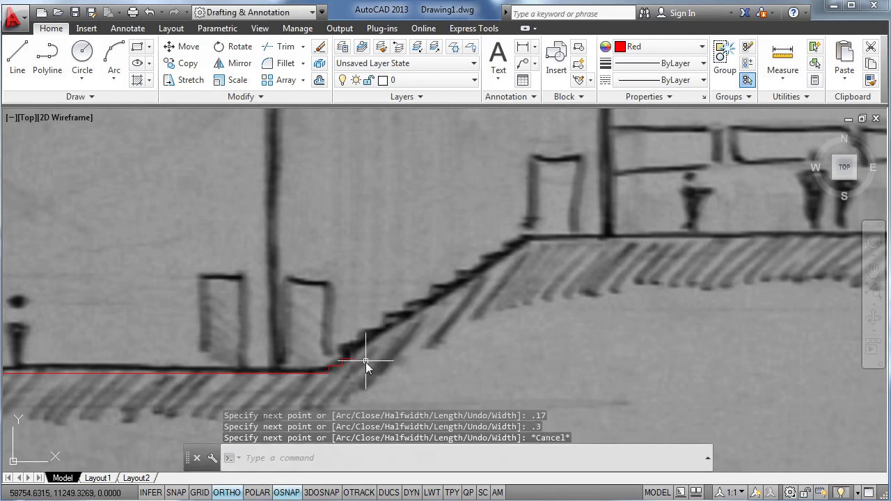
left_click(314, 343)
left_click(376, 387)
Step: Copy the step to seven successive stair corners up the flight
scroll(323, 344, "up", 2)
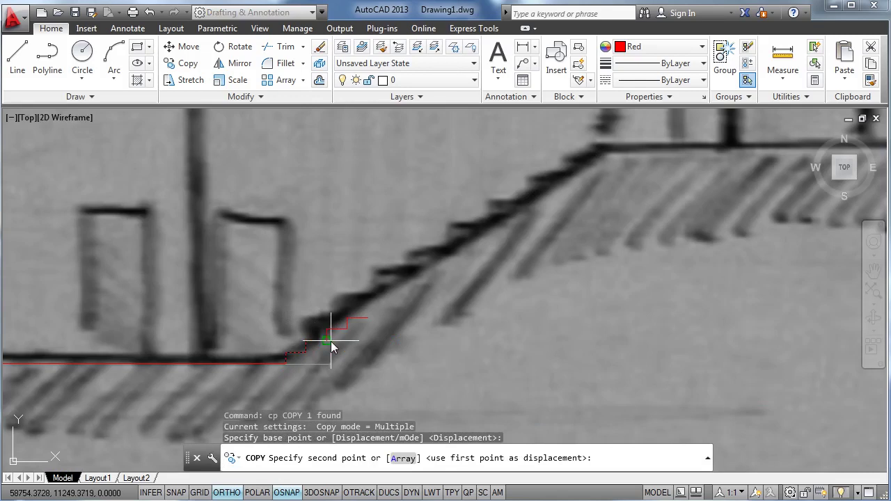
left_click(327, 341)
left_click(368, 318)
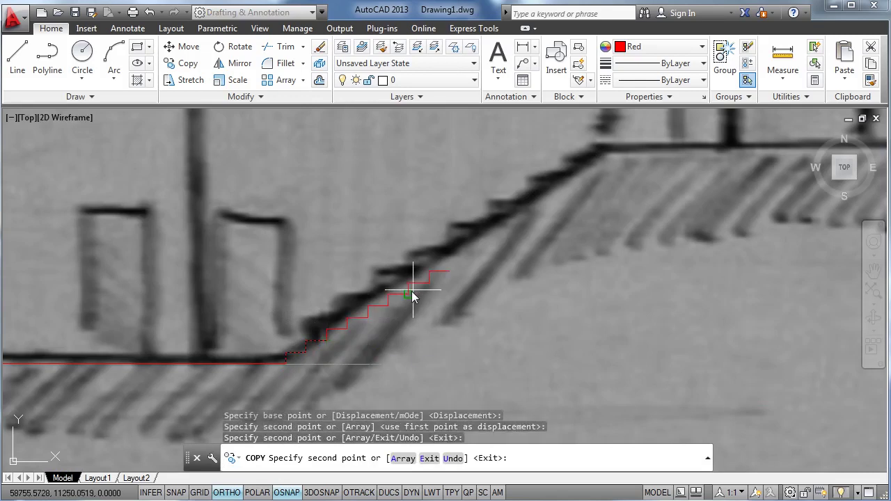
left_click(409, 296)
left_click(449, 272)
left_click(491, 249)
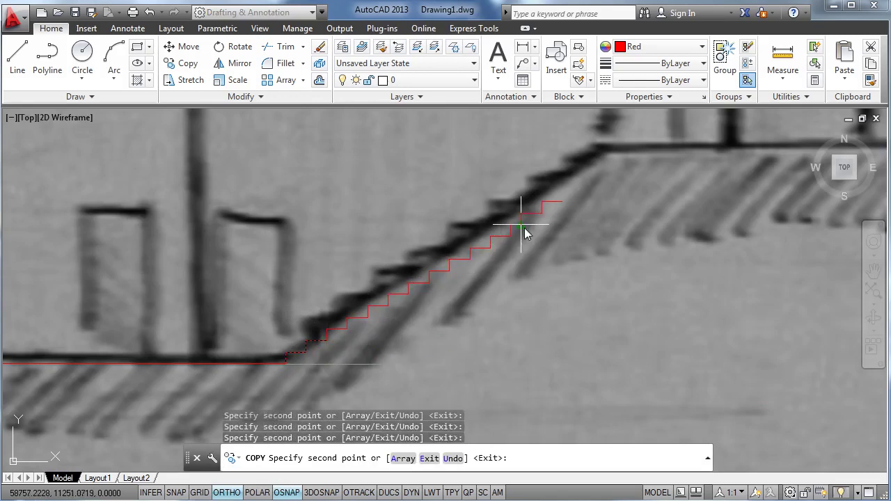
left_click(532, 226)
left_click(572, 202)
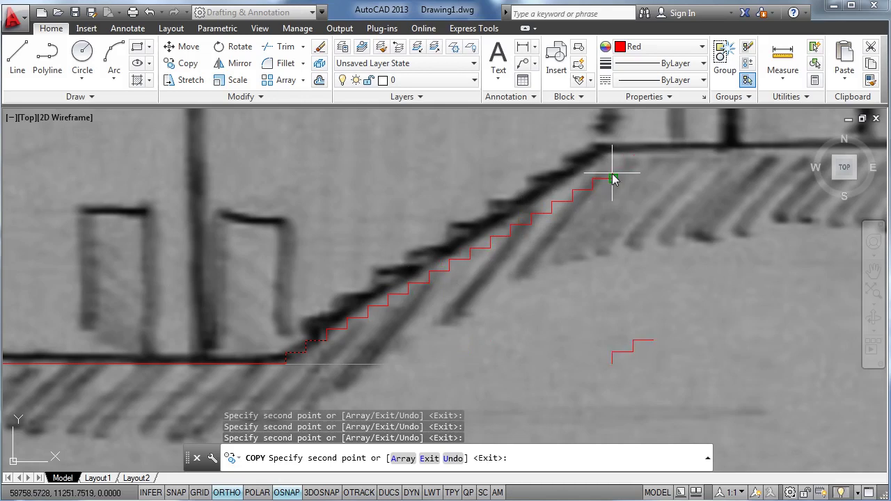
scroll(616, 180, "down", 5)
key("Escape")
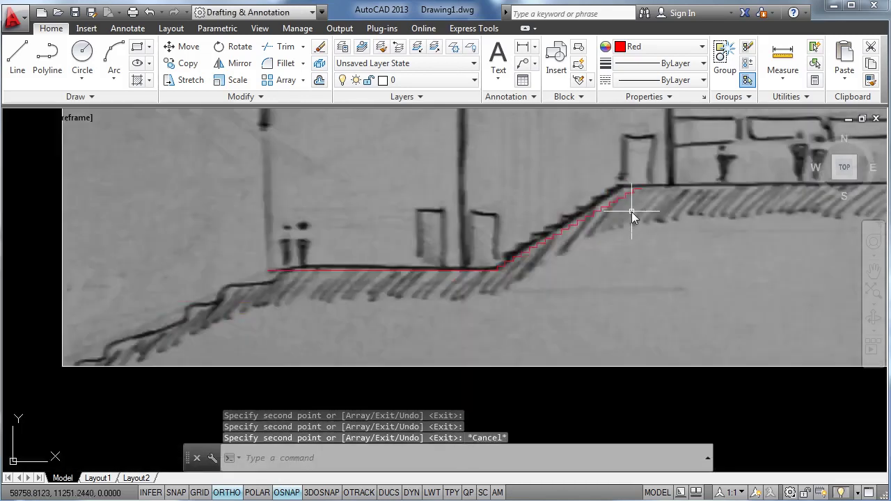
Step: Try stretching the top step's end grip, cancel it, and pan to the upper floor level
left_click(352, 264)
left_click(328, 281)
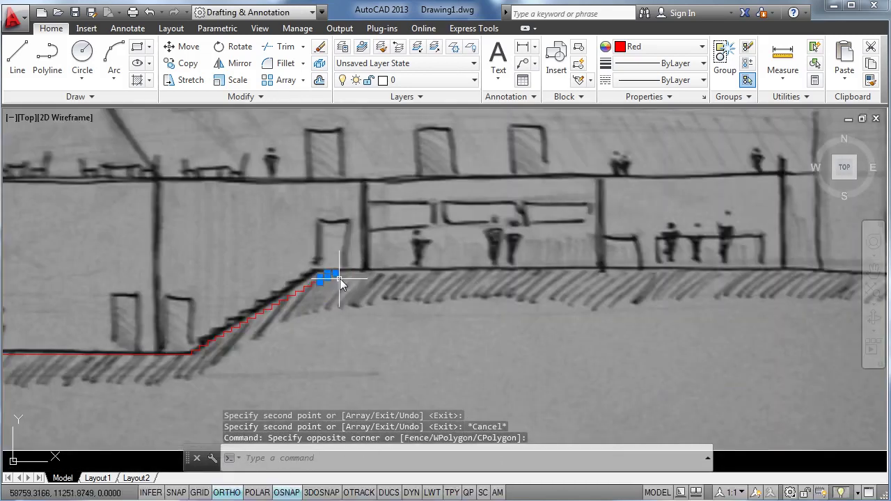
left_click(336, 274)
middle_click_drag(522, 276, 339, 286)
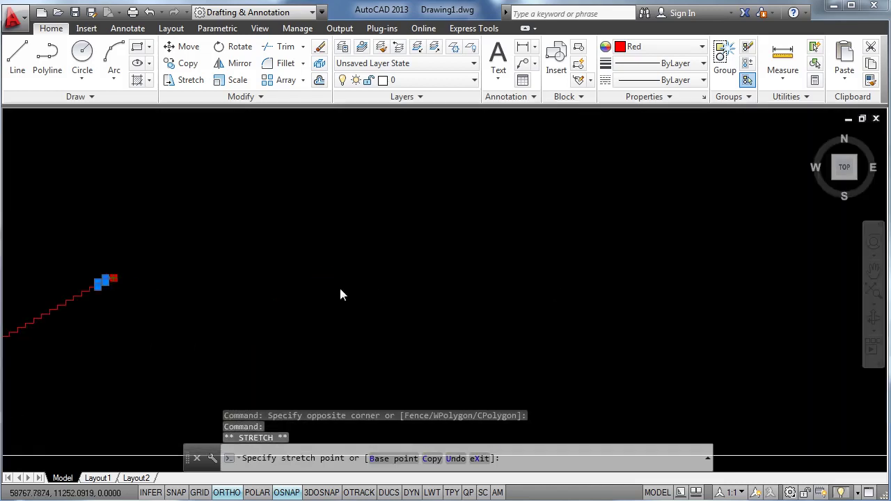
key("Escape")
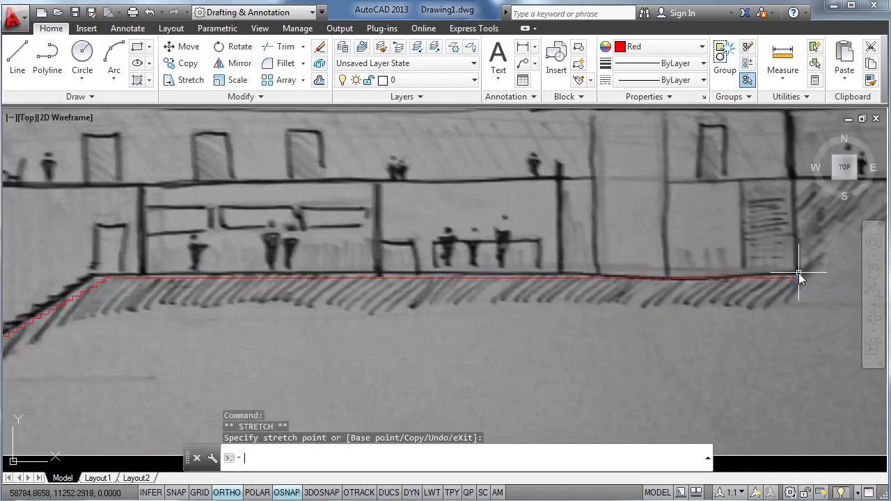
middle_click_drag(798, 275, 593, 364)
Step: Draw a red polyline from the ground line's end up the wall and along the raised ground
type("pl")
key("Return")
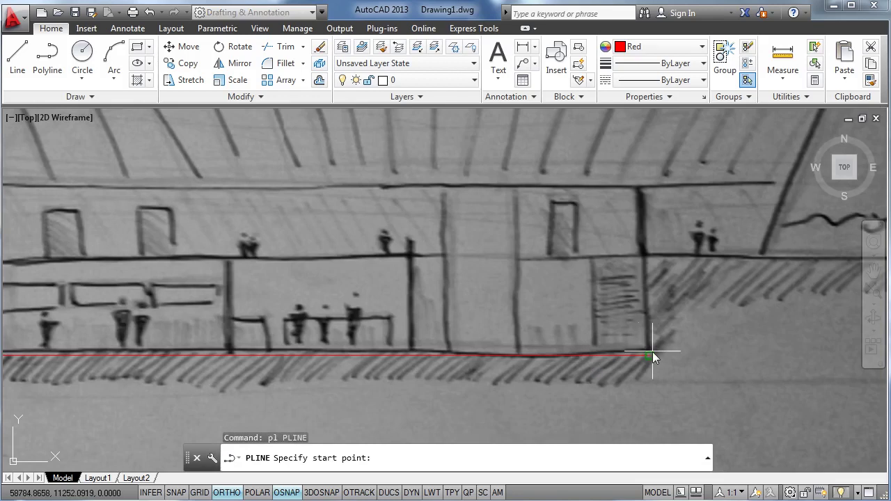
left_click(651, 353)
left_click(649, 257)
middle_click_drag(648, 258, 390, 252)
left_click(614, 256)
key("Escape")
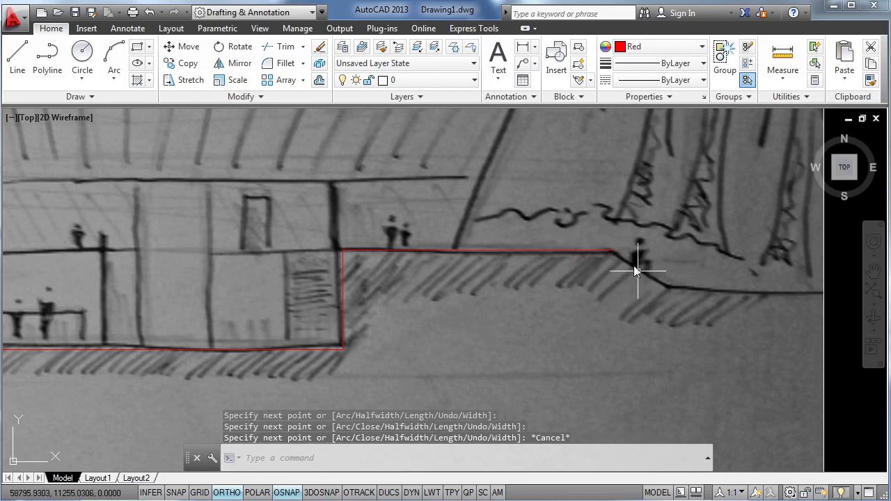
Step: Start another red polyline at the end of the raised ground line
type("pl")
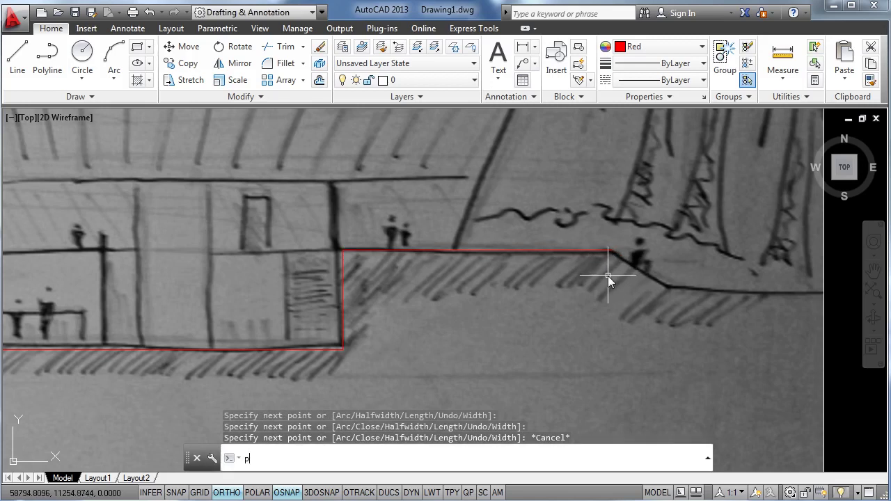
key("Return")
left_click(613, 251)
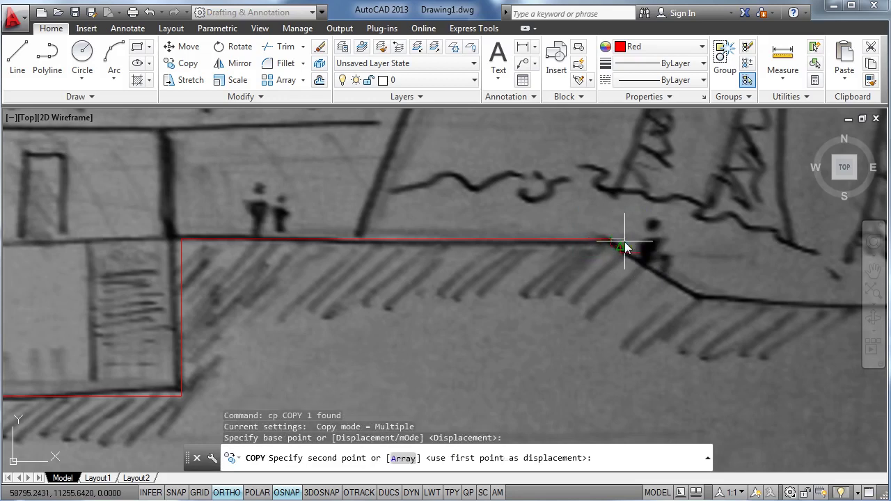
Step: Copy the step seven times down the right-hand slope to its foot
left_click(630, 253)
left_click(650, 258)
left_click(670, 264)
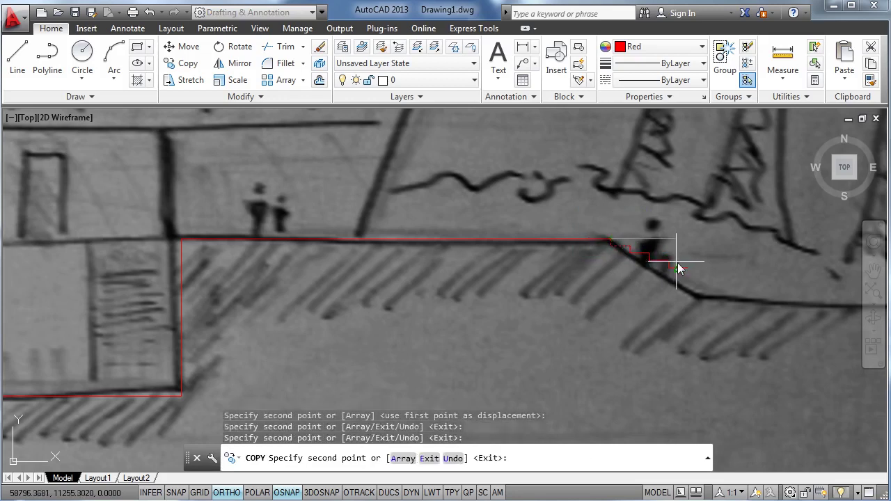
left_click(689, 270)
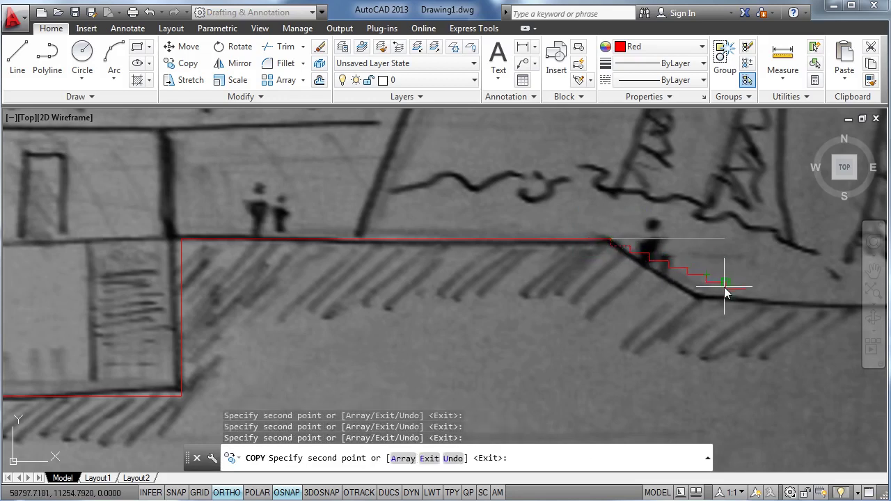
left_click(725, 287)
left_click(745, 298)
left_click(761, 304)
key("Escape")
Step: Try a grip stretch on the last step, cancel it, and recentre the whole sketch
left_click(760, 310)
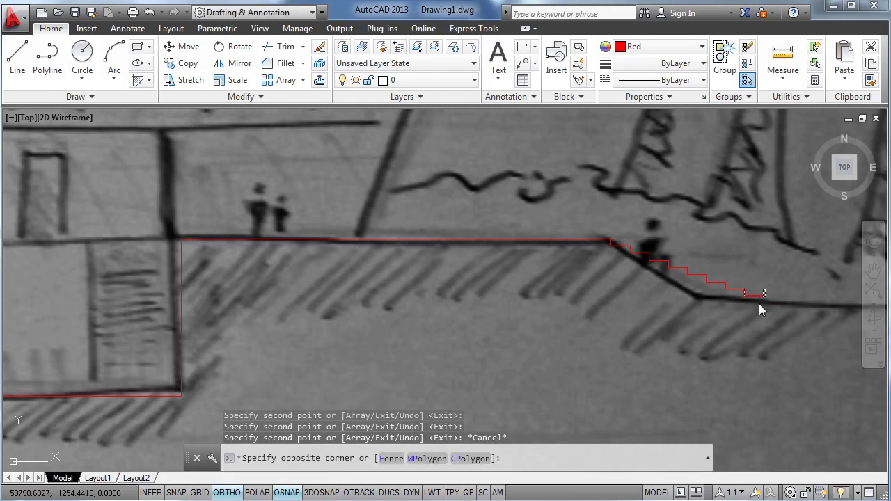
left_click(744, 288)
left_click(764, 293)
middle_click_drag(765, 294, 485, 282)
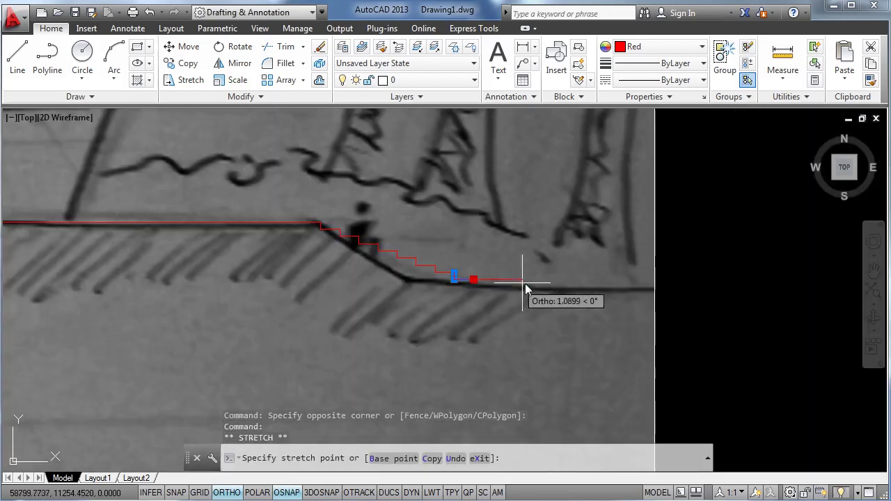
key("Escape")
scroll(541, 271, "down", 4)
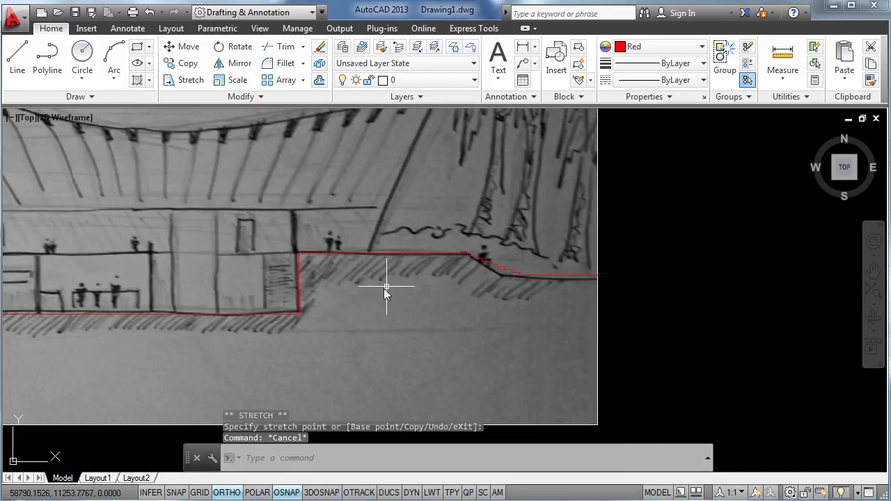
scroll(384, 288, "down", 3)
middle_click_drag(384, 287, 525, 290)
scroll(443, 290, "up", 2)
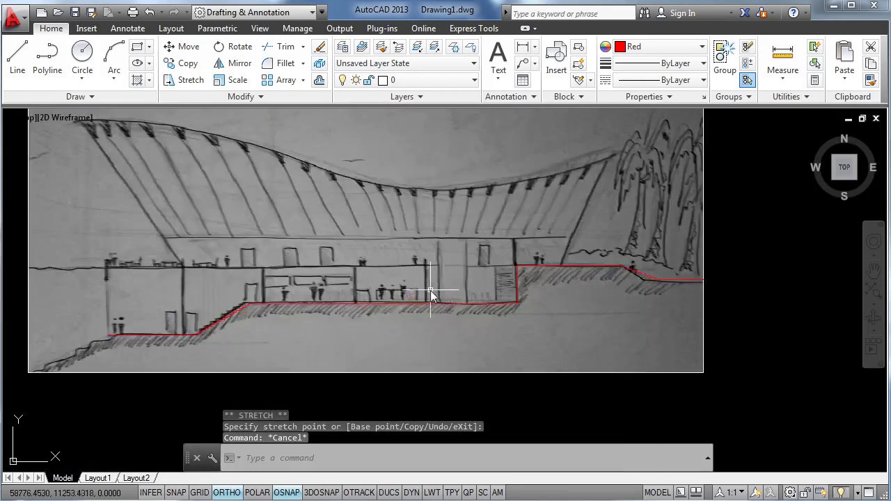
middle_click_drag(434, 293, 469, 296)
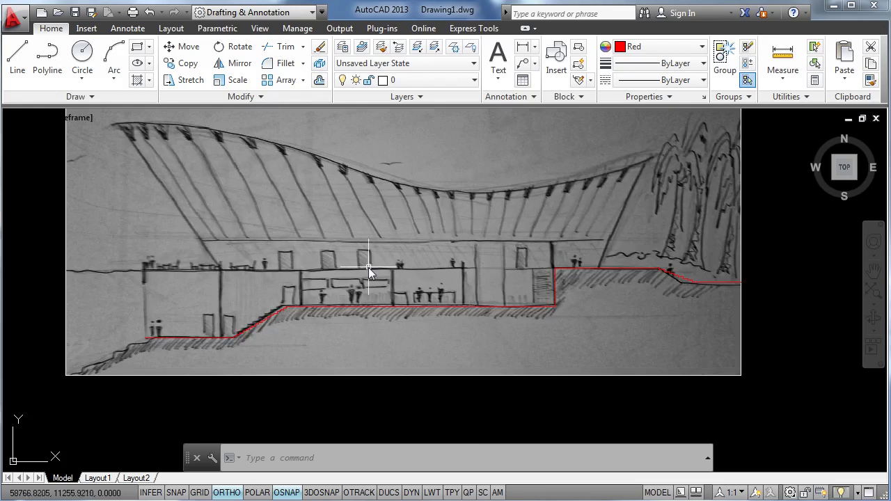
Step: Draw a red polyline along the upper floor slab from its right corner to the left end
type("pl")
key("Return")
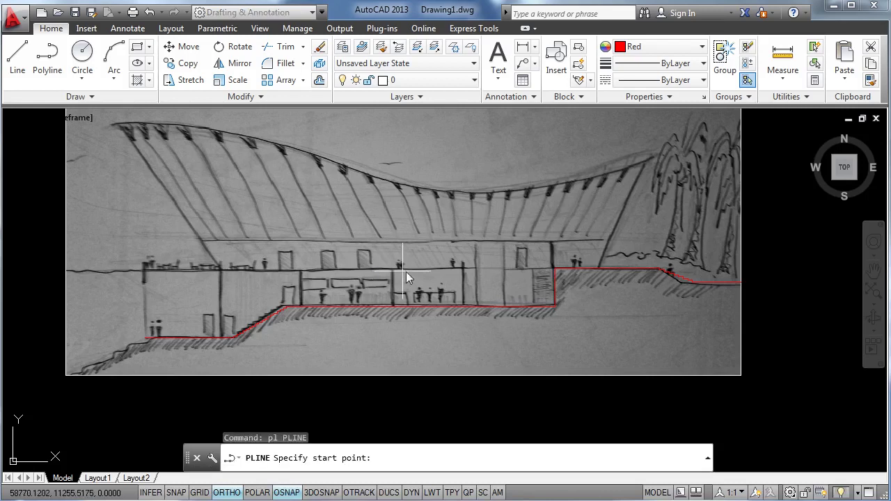
left_click(555, 269)
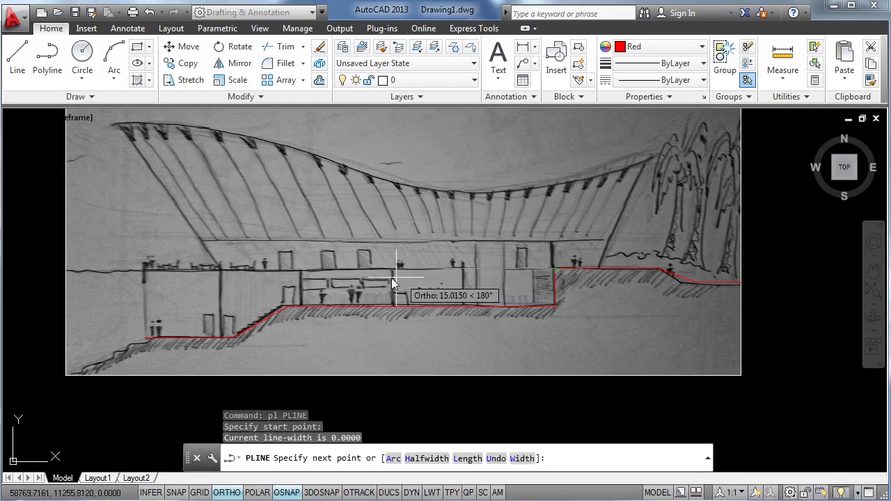
left_click(144, 273)
key("Return")
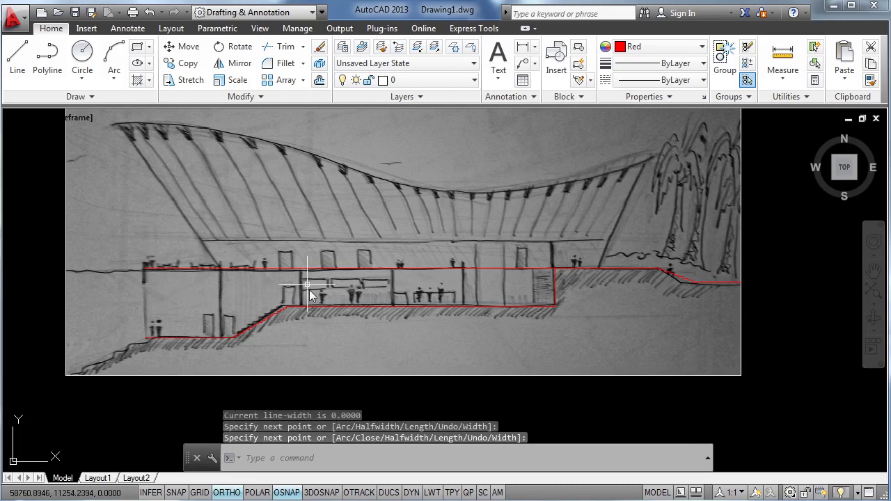
middle_click_drag(346, 297, 450, 282)
scroll(451, 283, "up", 2)
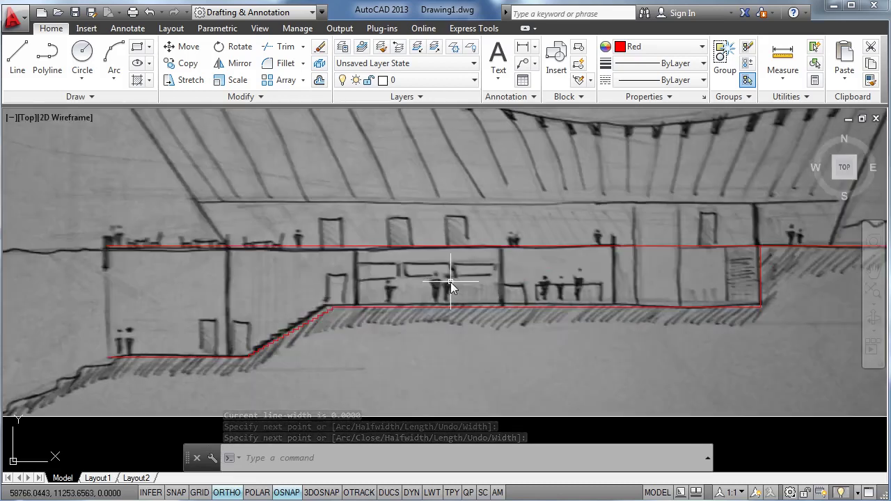
Step: Place four vertical XL construction lines through the left, second, third and fourth interior walls
type("xl")
key("Return")
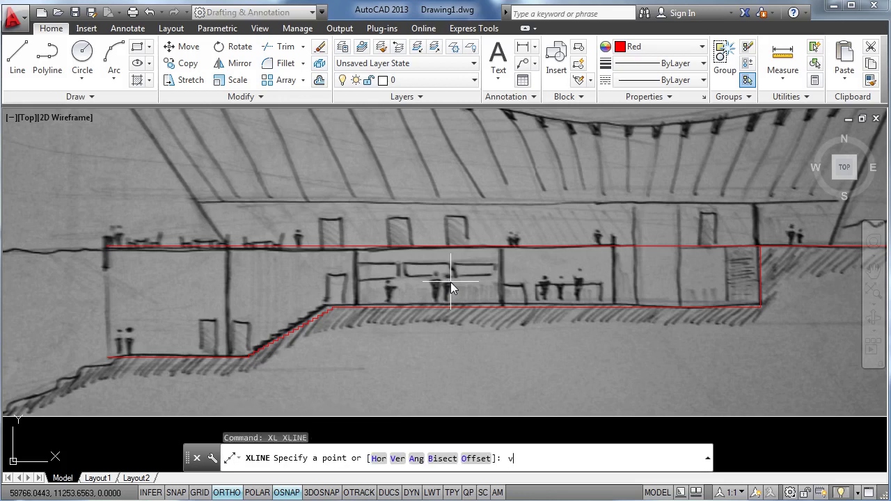
type("v")
key("Return")
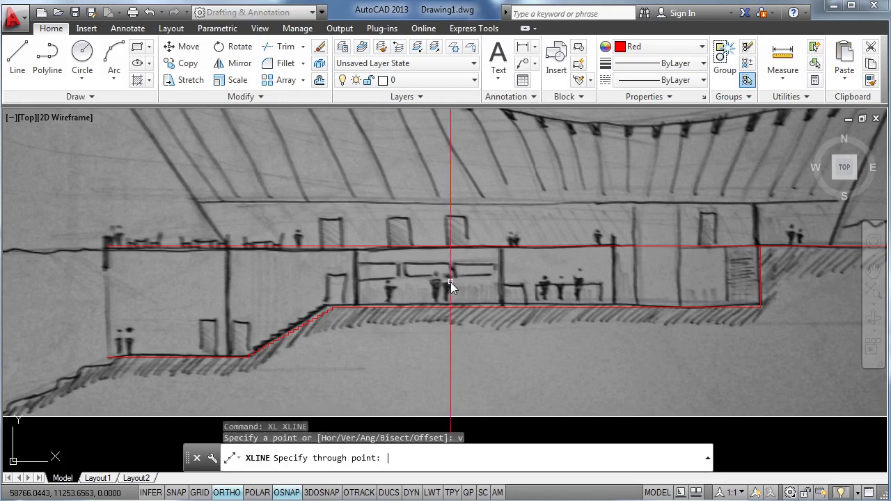
left_click(230, 289)
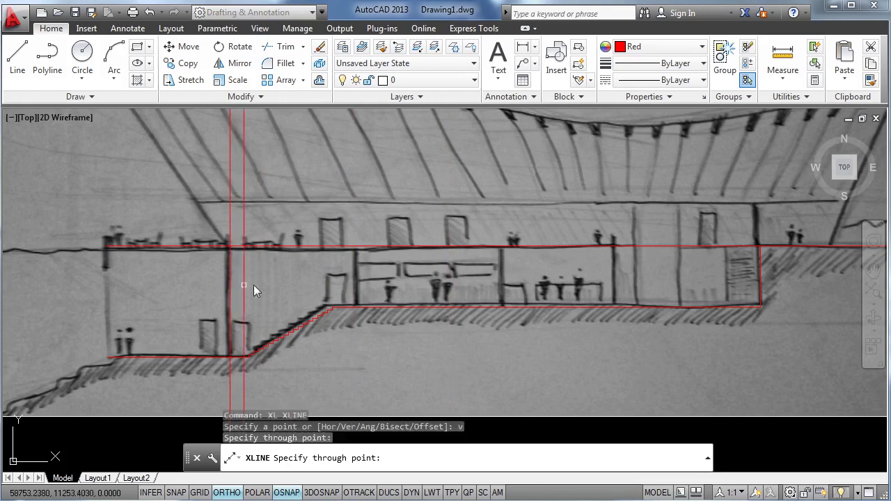
left_click(358, 277)
left_click(503, 275)
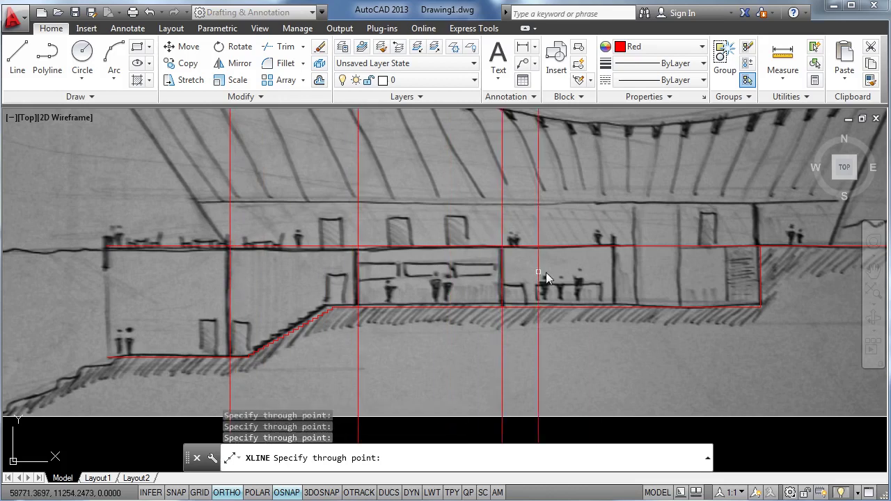
left_click(614, 275)
key("Escape")
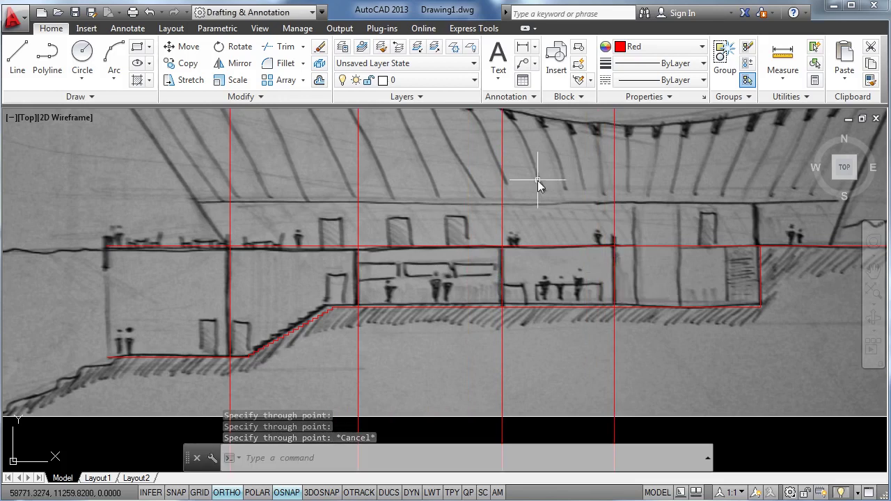
Step: Trim the construction lines' tops back to the upper floor line
type("t")
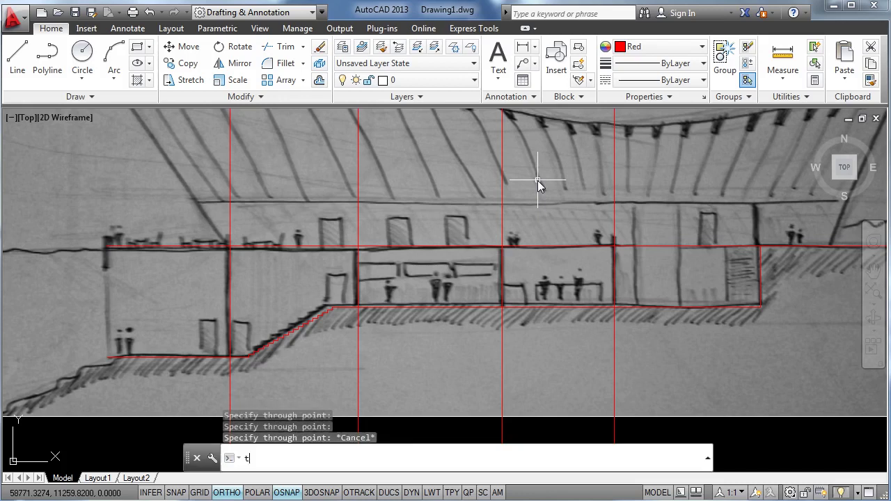
type("r")
key("Return")
left_click(575, 177)
left_click(556, 280)
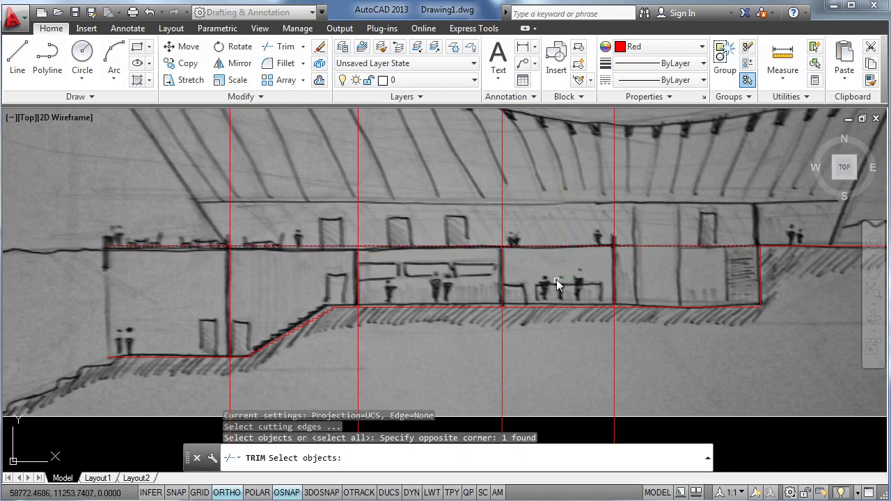
key("Return")
left_click(663, 201)
left_click(209, 174)
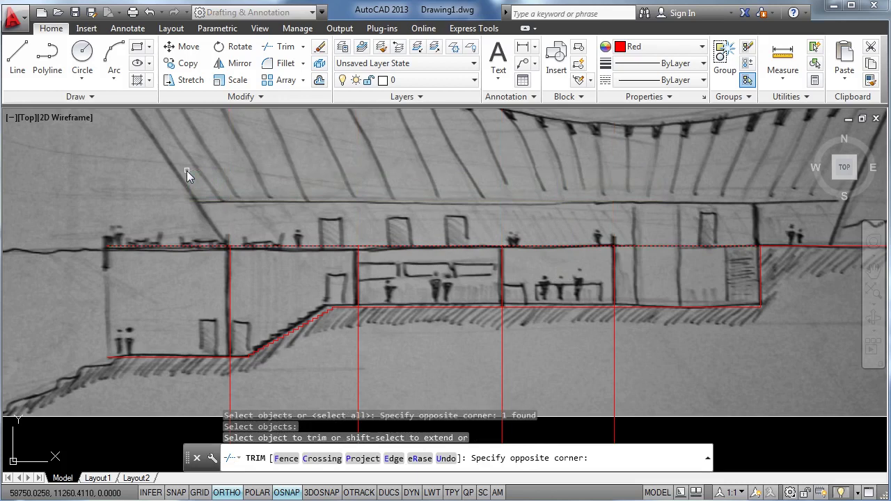
key("Return")
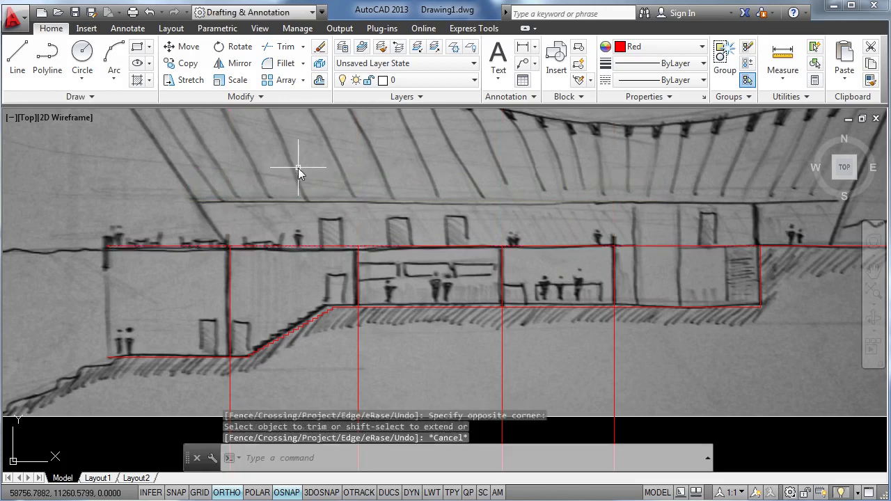
Step: Trim away the red verticals hanging below the lower floor line
key("Return")
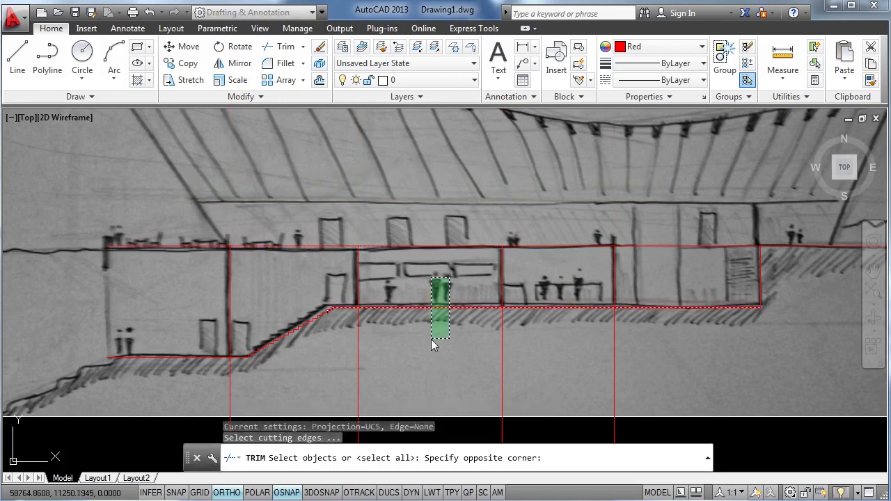
left_click(431, 340)
key("Return")
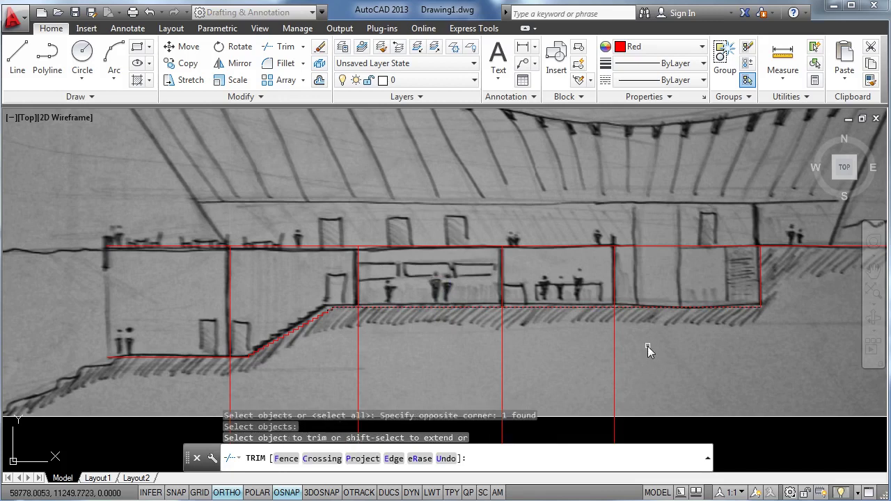
left_click(647, 344)
left_click(315, 341)
key("Return")
key("Return")
left_click(199, 330)
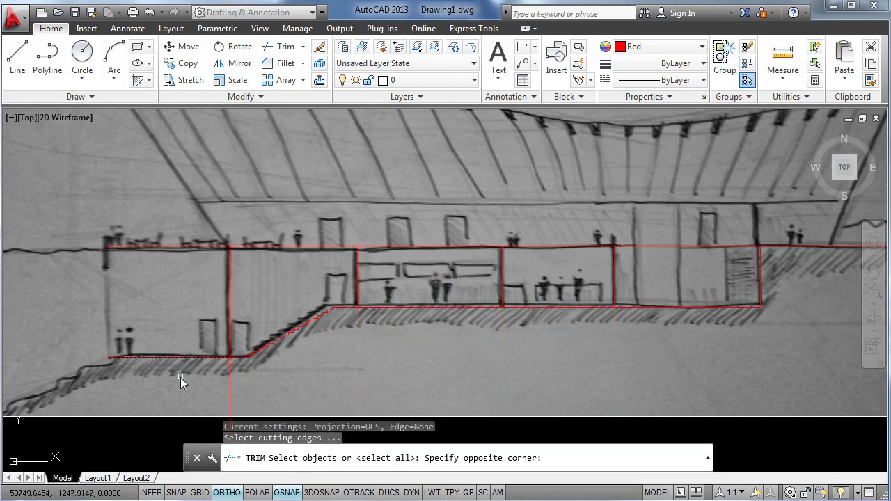
left_click(183, 377)
key("Return")
left_click(201, 389)
key("Escape")
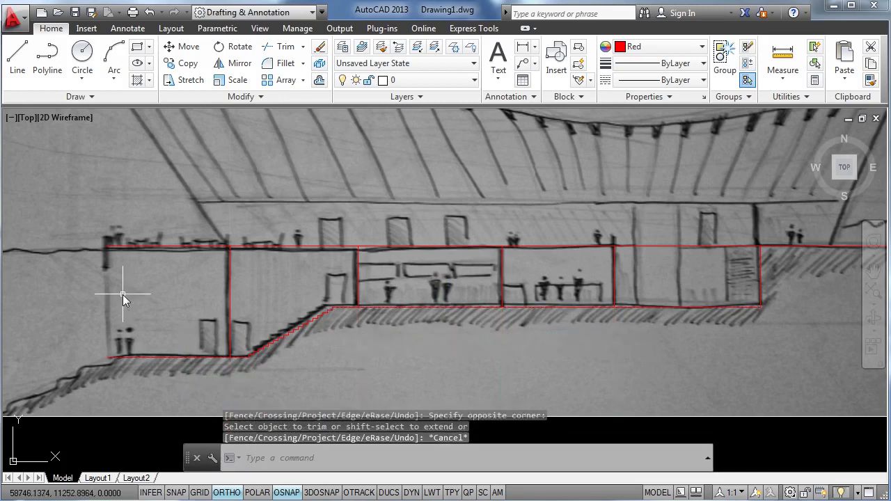
middle_click_drag(124, 295, 272, 289)
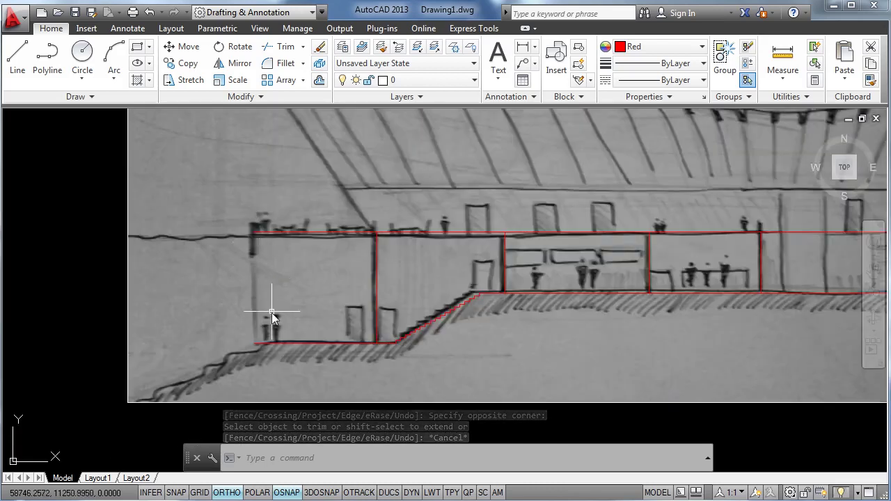
Step: Draw a polyline for the left wall from the lower-left corner up to the upper floor
type("p")
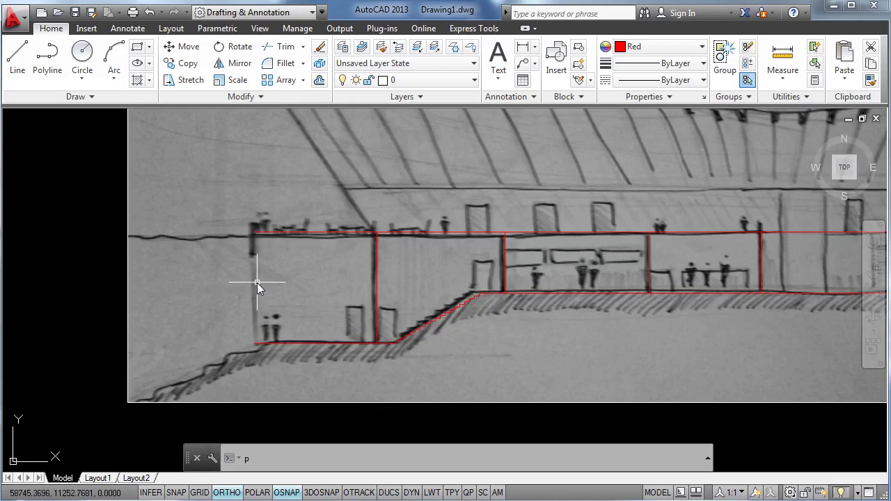
type("l")
key("Return")
left_click(255, 343)
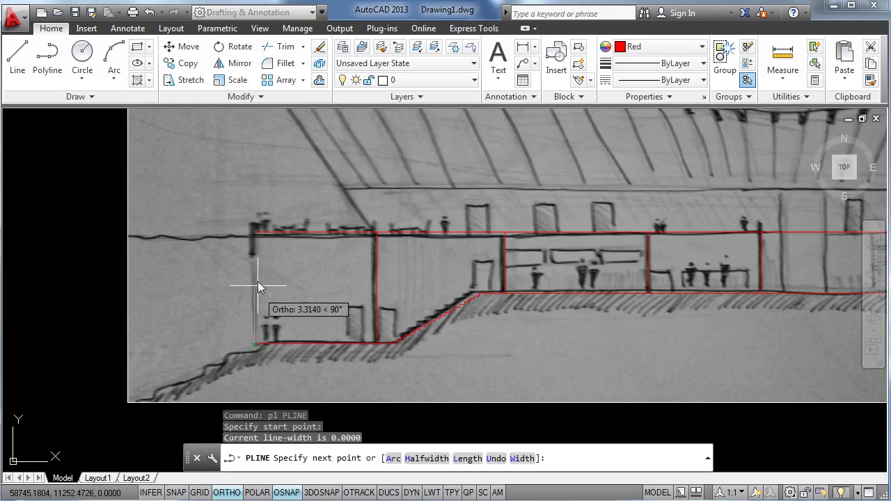
left_click(259, 234)
key("Escape")
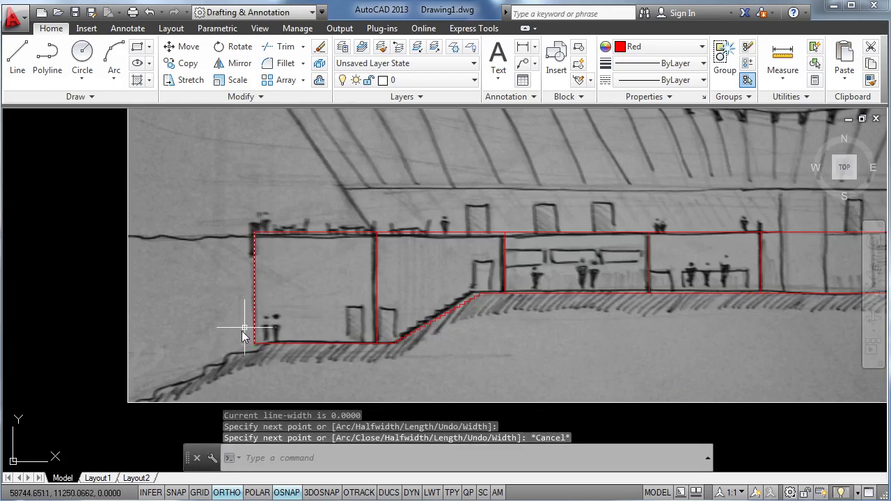
Step: Trace the sloping ground with a polyline from the wall's foot down-left to the sketch edge
key("Return")
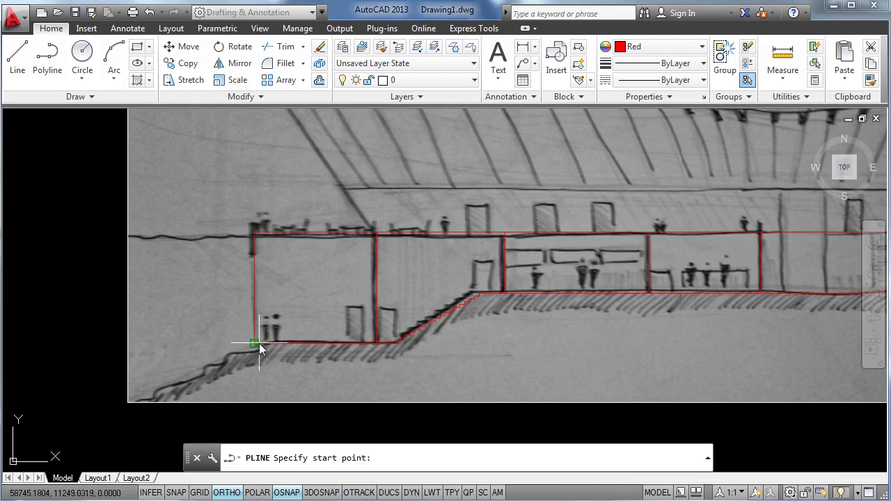
left_click(257, 344)
left_click(127, 403)
key("Escape")
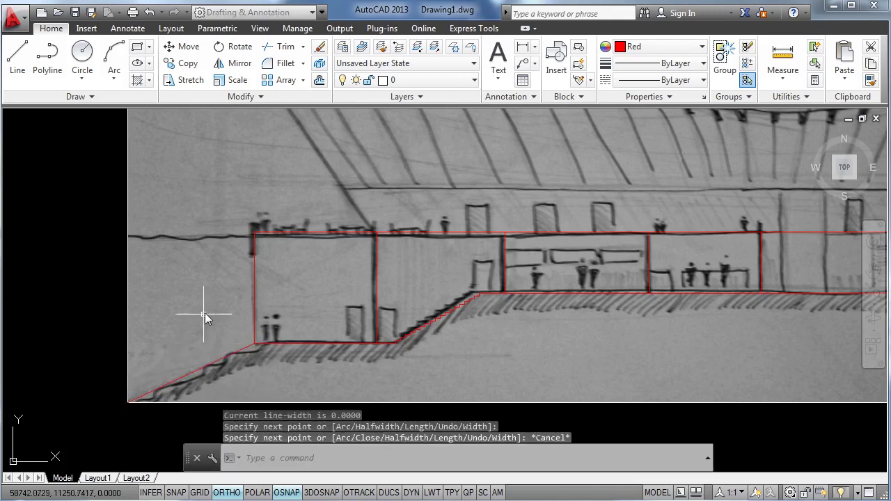
scroll(374, 299, "down", 2)
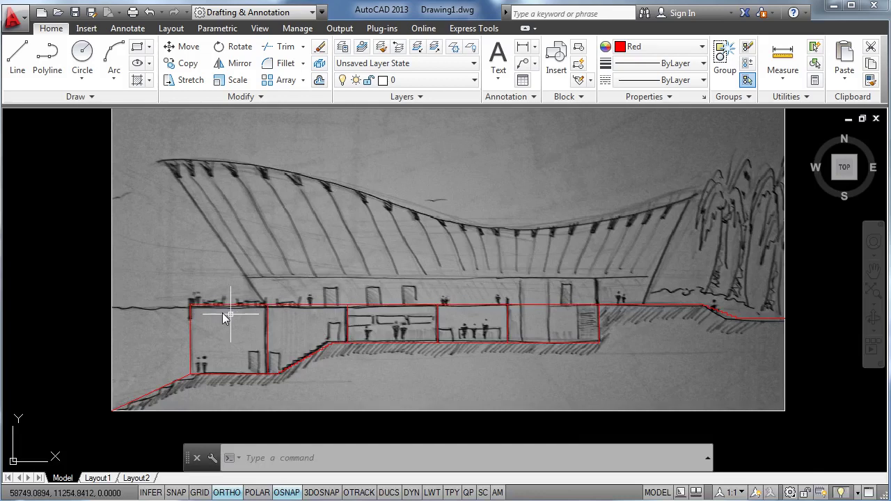
scroll(505, 317, "up", 4)
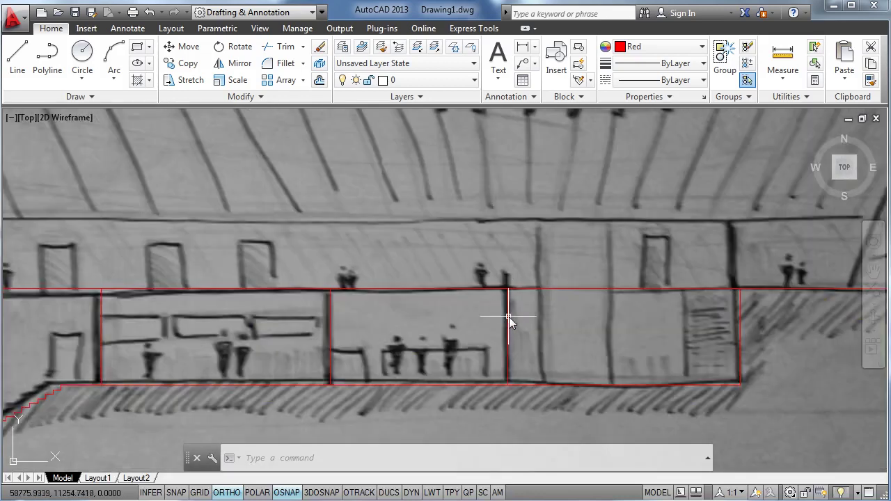
Step: Stretch the middle red wall line's top 0.9 above the upper floor
left_click(517, 298)
left_click(501, 309)
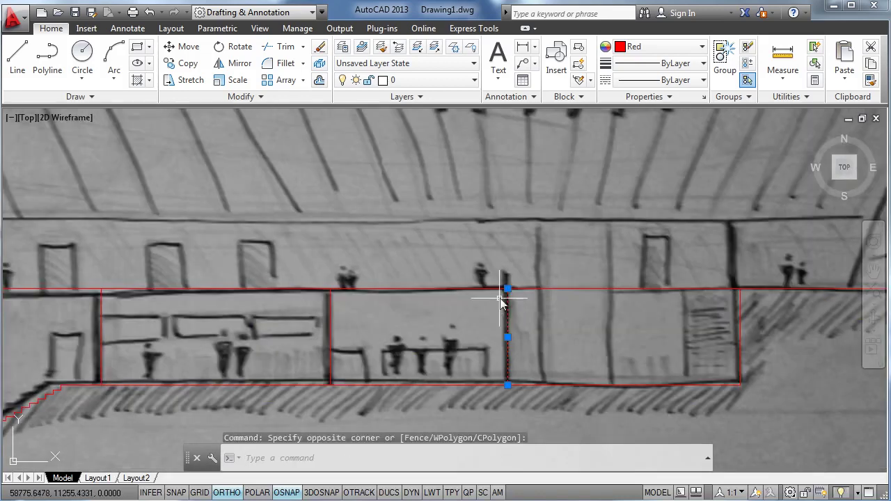
left_click(508, 288)
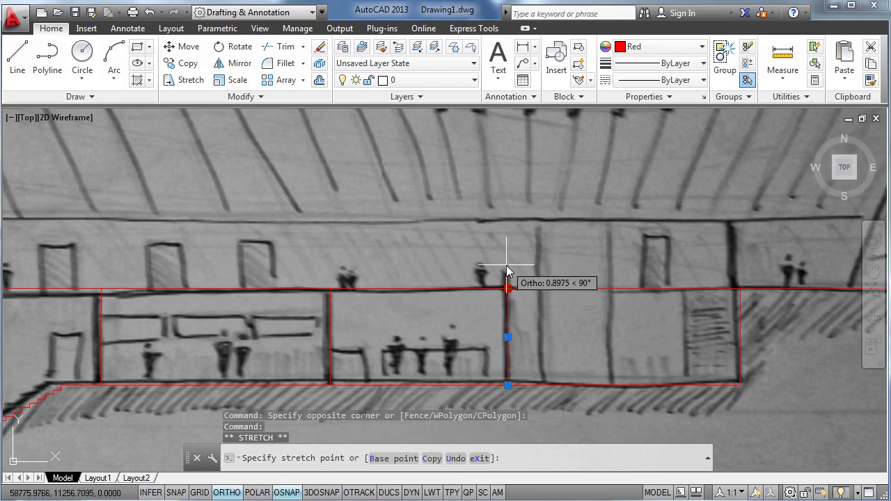
type(".9")
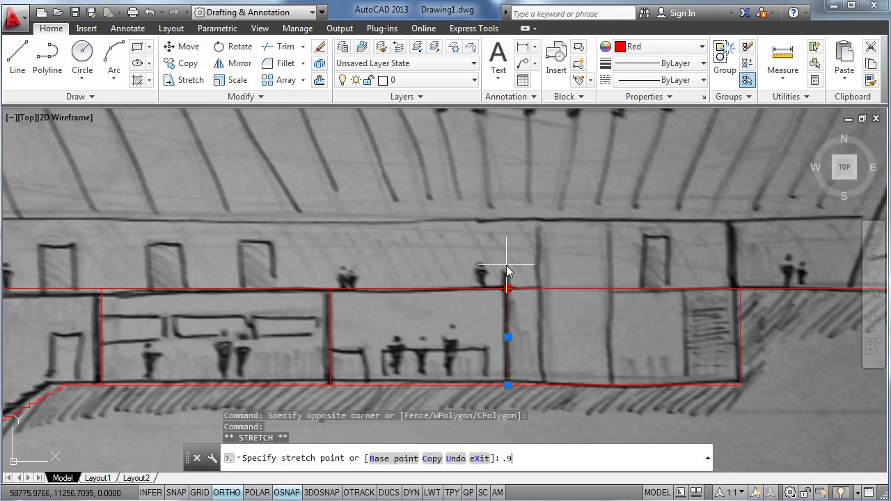
key("Return")
key("Escape")
Step: Raise the left red wall line's top by 0.9 as well, then view the whole section
middle_click_drag(379, 282, 656, 269)
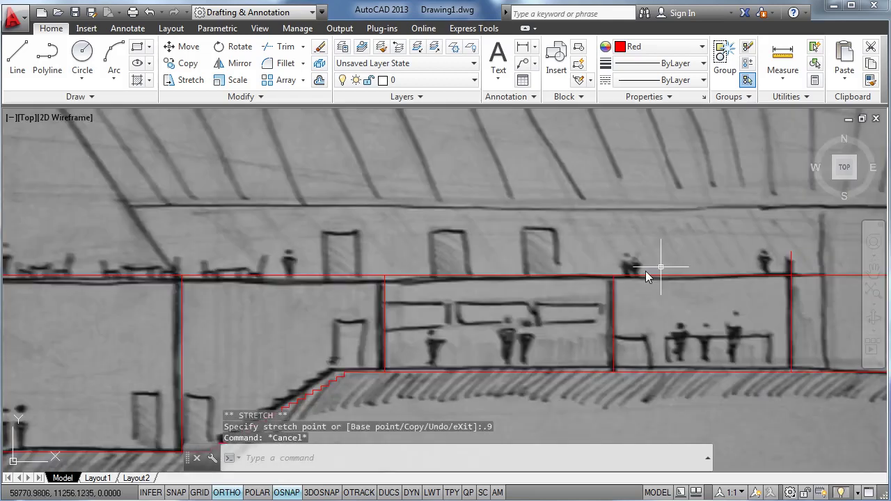
middle_click_drag(160, 320, 369, 318)
left_click(184, 316)
left_click(170, 336)
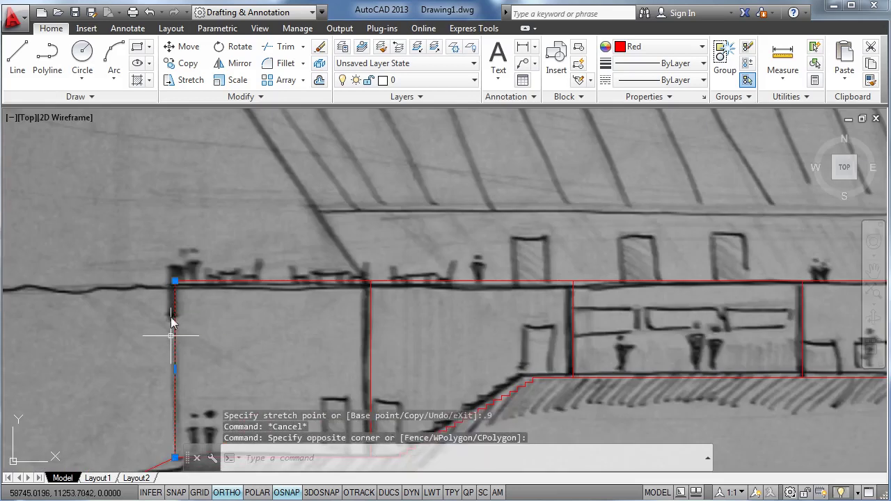
left_click(175, 282)
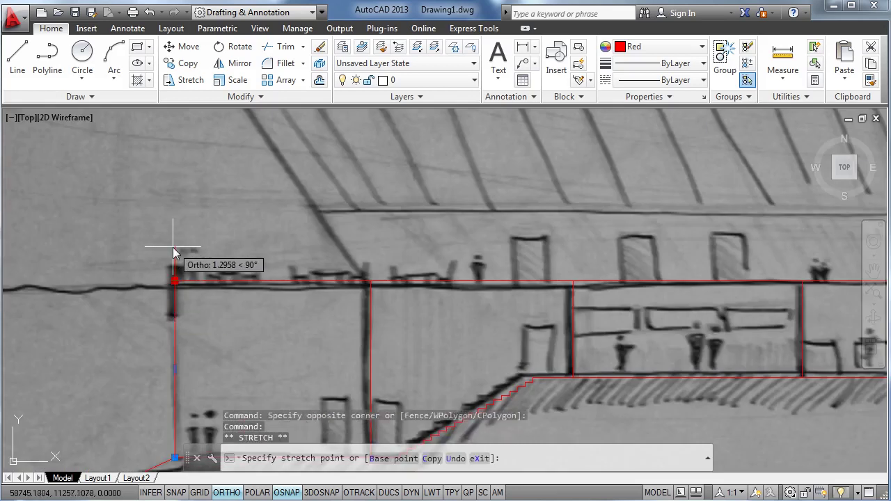
type(".")
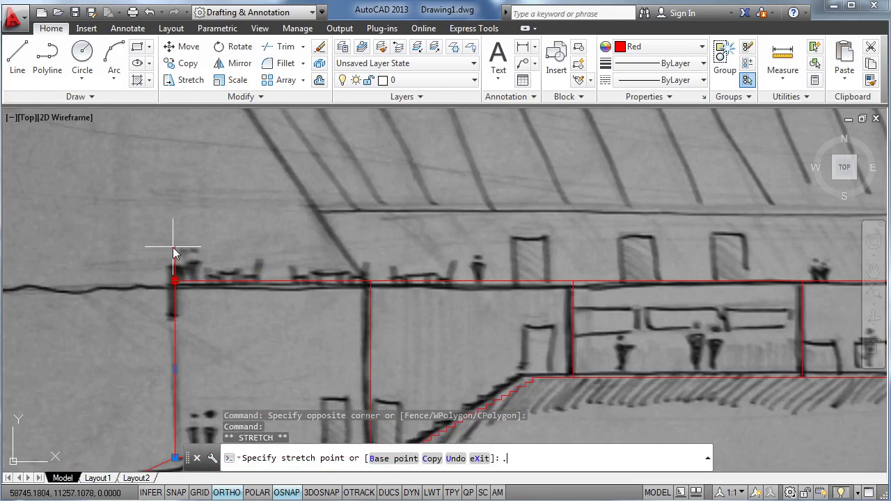
type("9")
key("Escape")
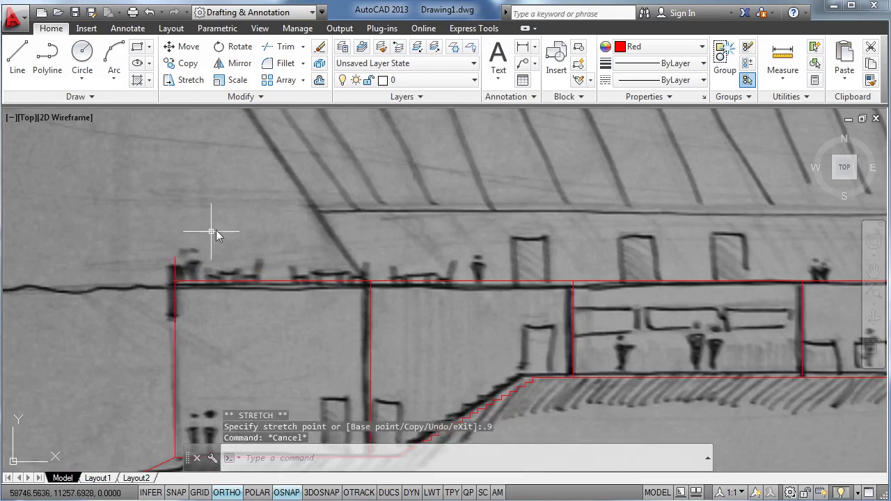
scroll(264, 213, "down", 3)
middle_click_drag(367, 191, 331, 257)
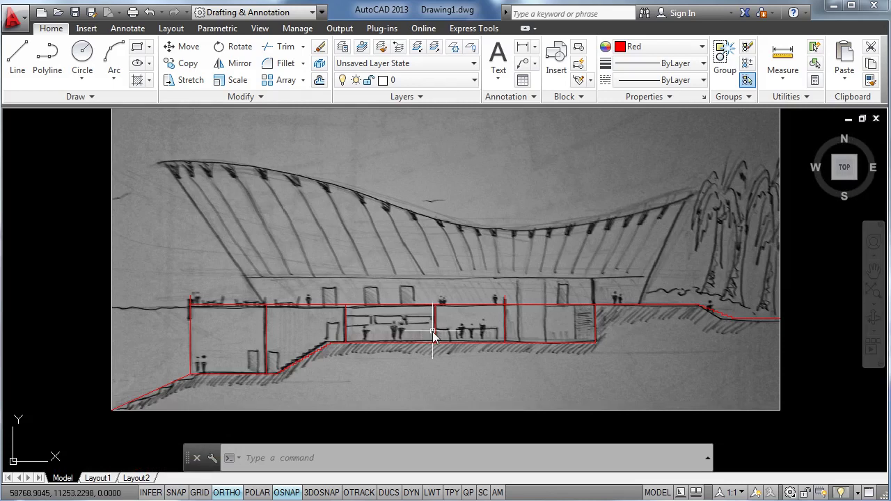
Step: Trim the upper floor line past the raised right wall line, using that wall as cutting edge
scroll(454, 320, "up", 2)
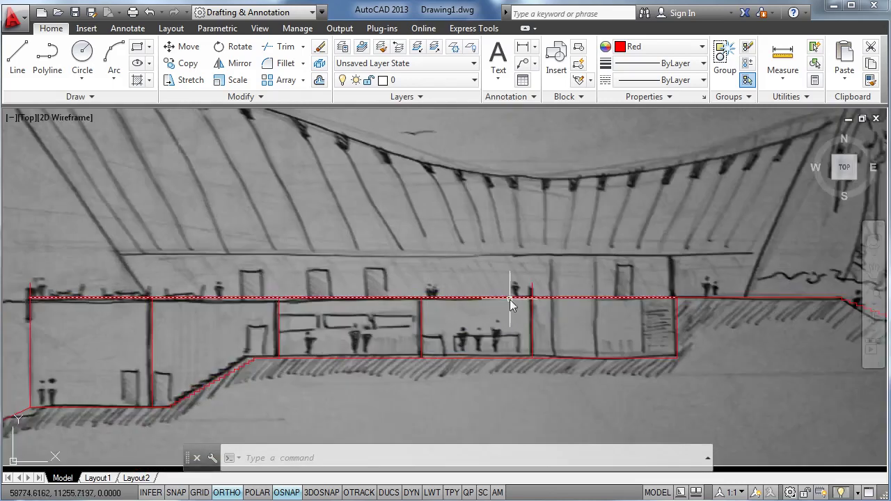
type("tr")
key("Return")
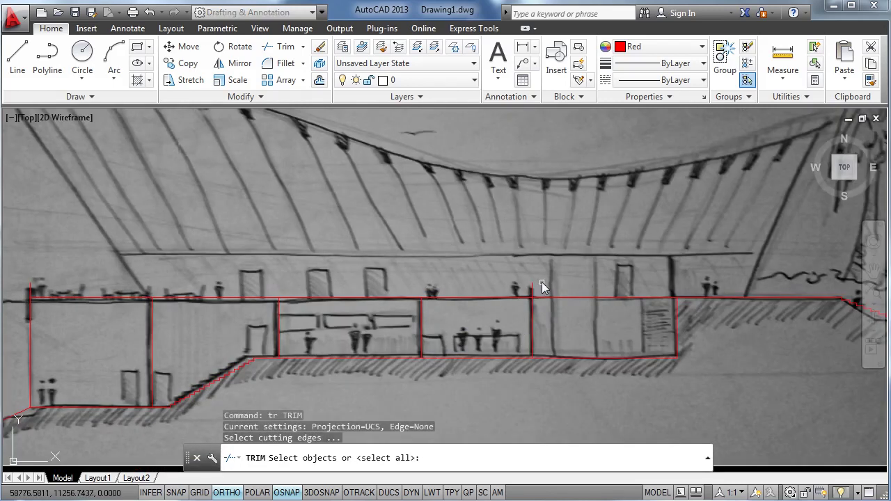
left_click(541, 284)
left_click(529, 290)
key("Return")
left_click(570, 277)
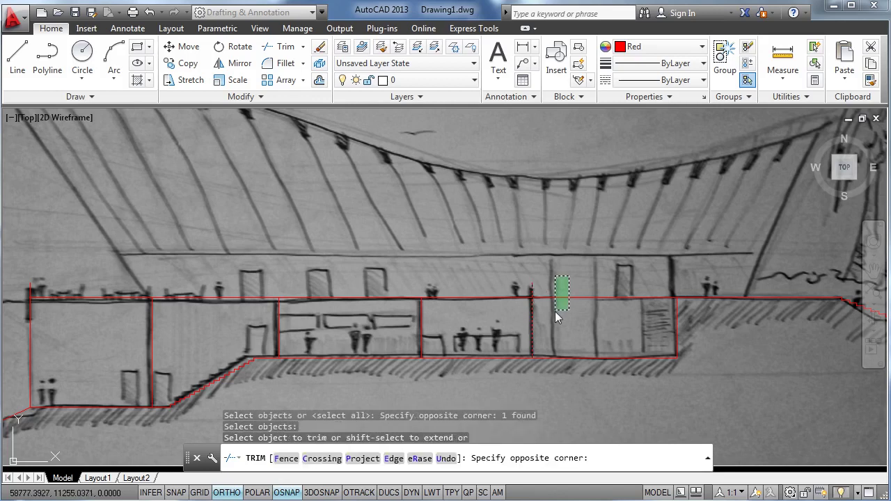
left_click(555, 311)
key("Escape")
scroll(487, 317, "down", 2)
scroll(308, 288, "up", 5)
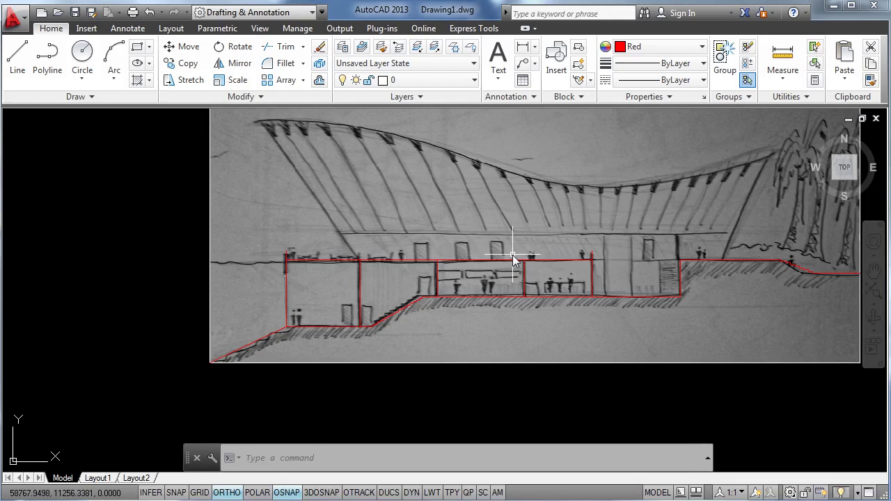
mouse_move(498, 304)
middle_mouse_down()
mouse_move(507, 286)
mouse_move(384, 302)
mouse_move(381, 284)
middle_mouse_up()
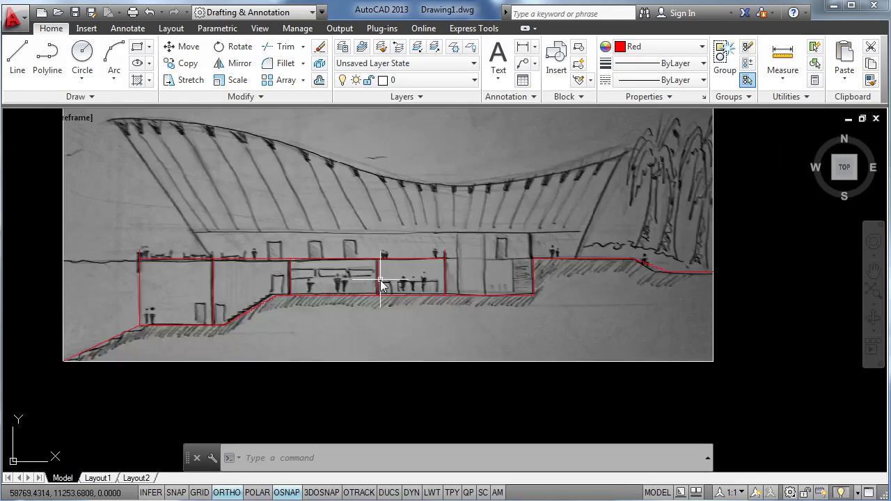